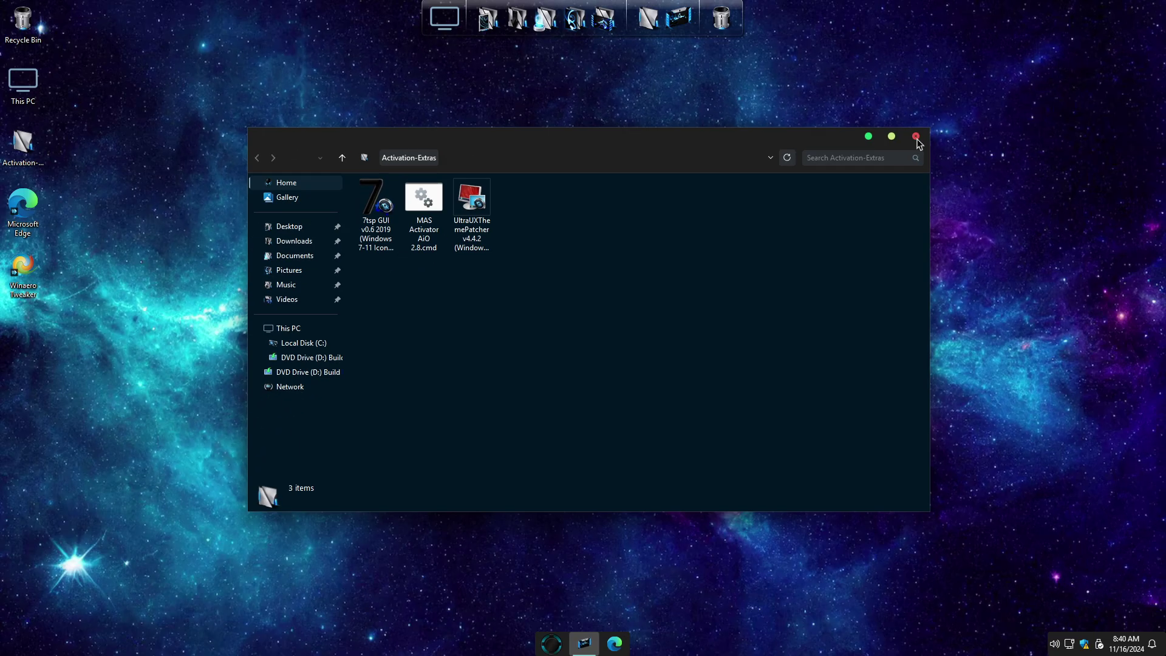
Close the Activation-Extras folder, check the Windows version and build with winver, and dismiss the About Windows dialog
click(915, 136)
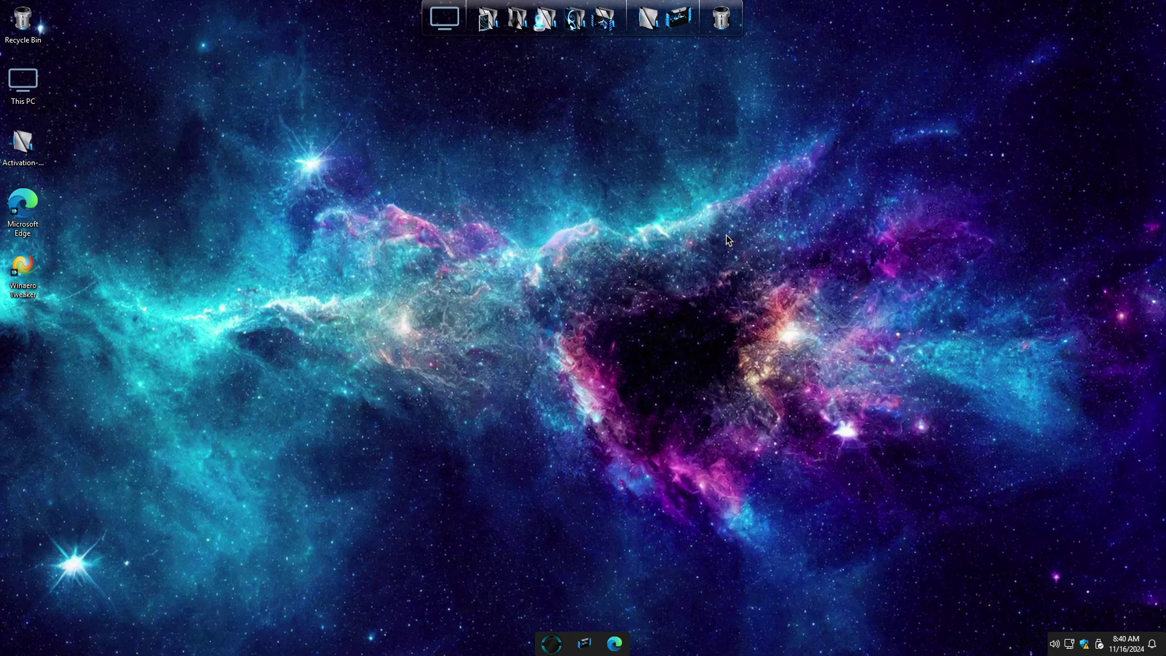
click(548, 645)
text(win)
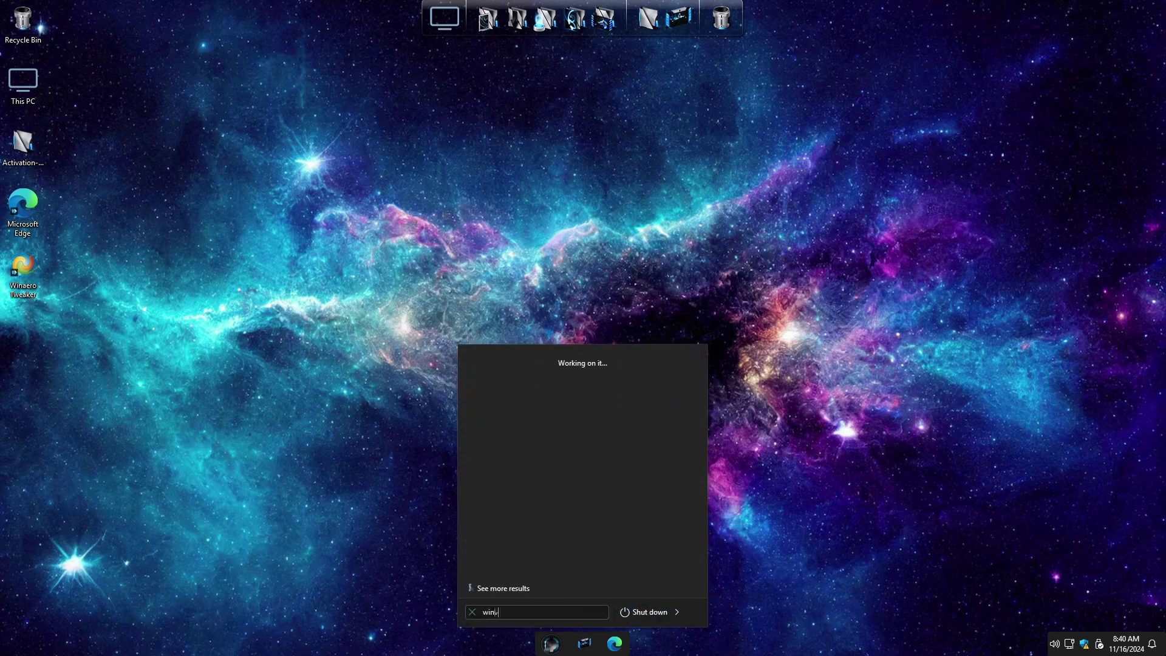
text(ver)
key(Return)
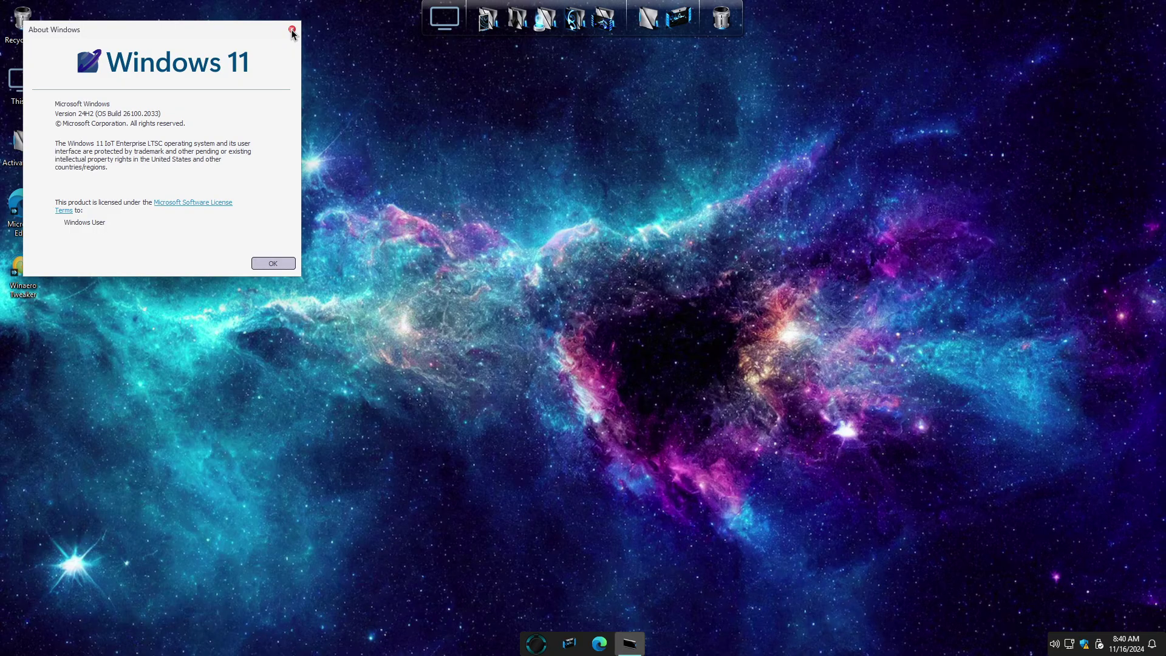
key(Return)
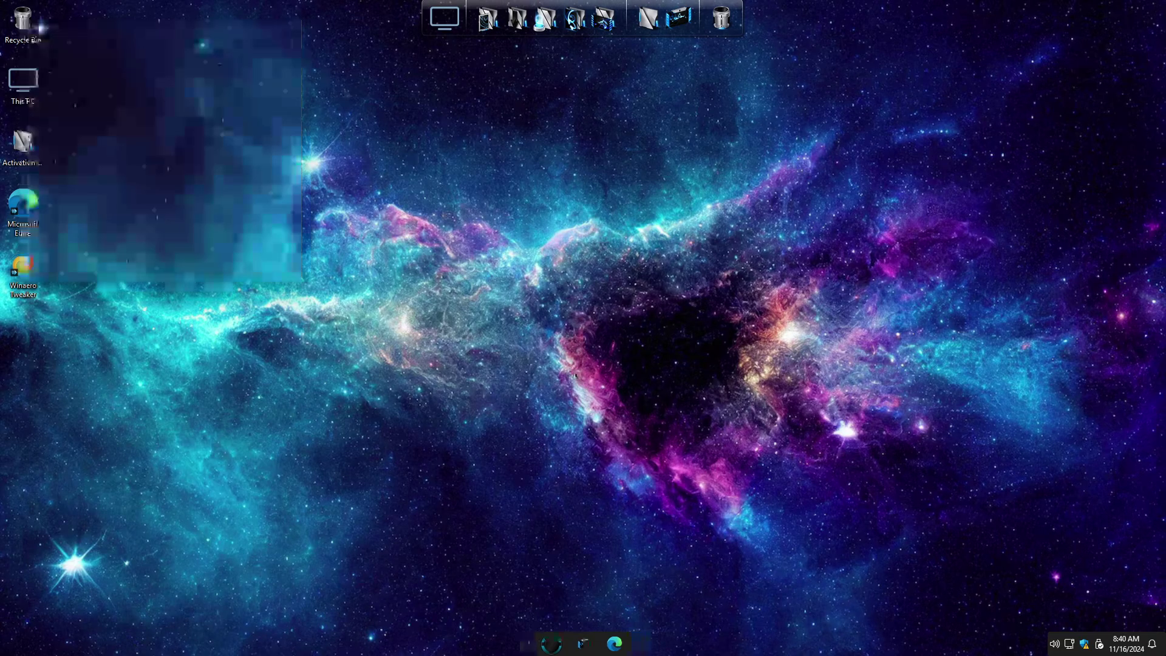
right_click(672, 646)
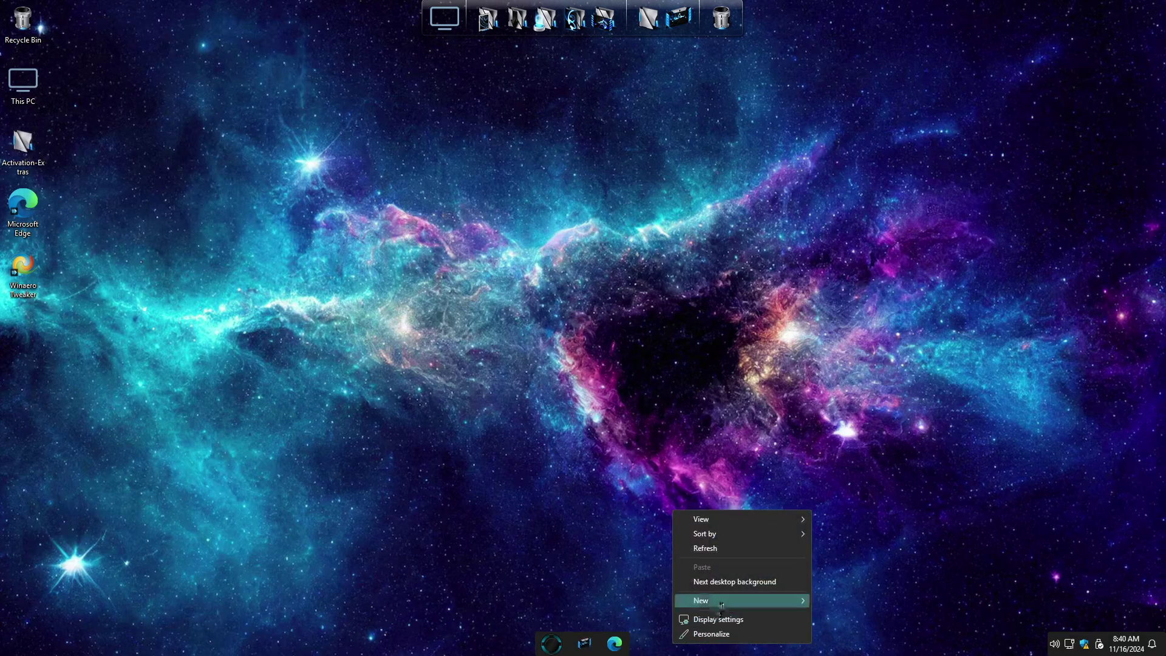
click(555, 498)
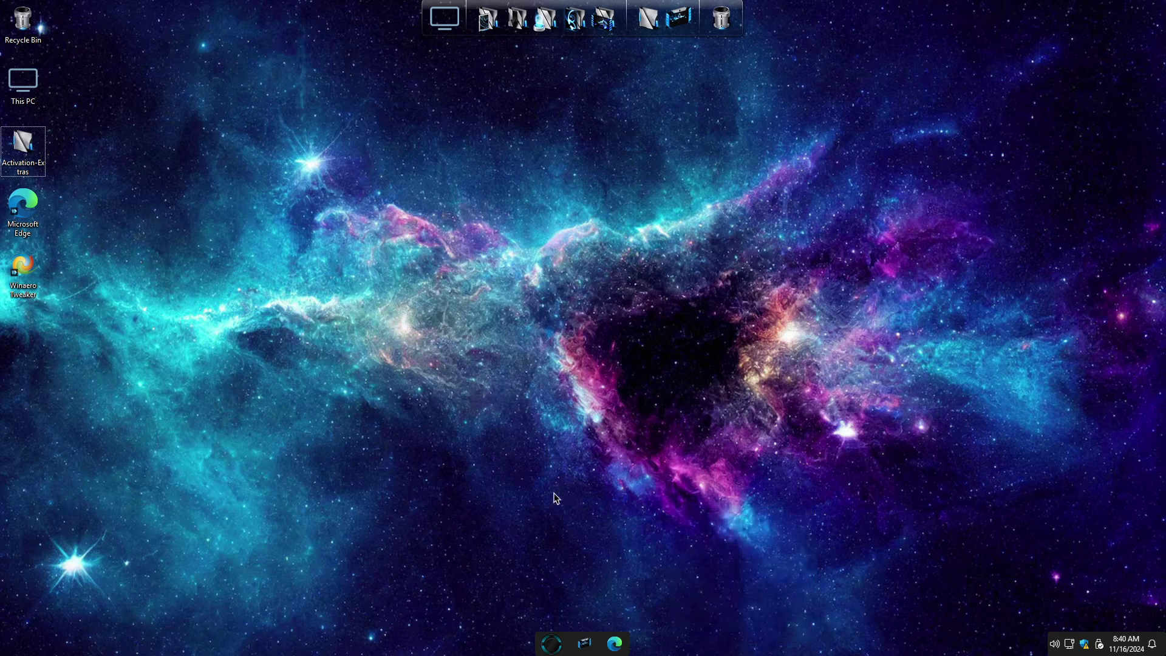
Inspect the running processes and the CPU and memory performance in Task Manager, and close it
key(ctrl+shift+Escape)
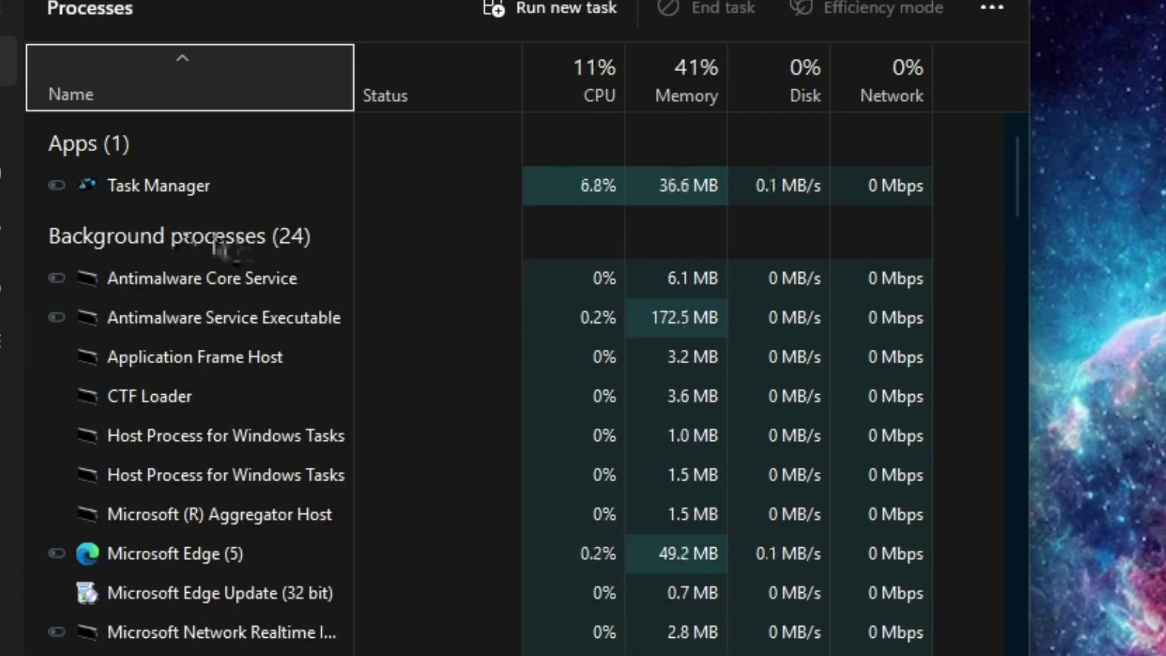
click(5, 135)
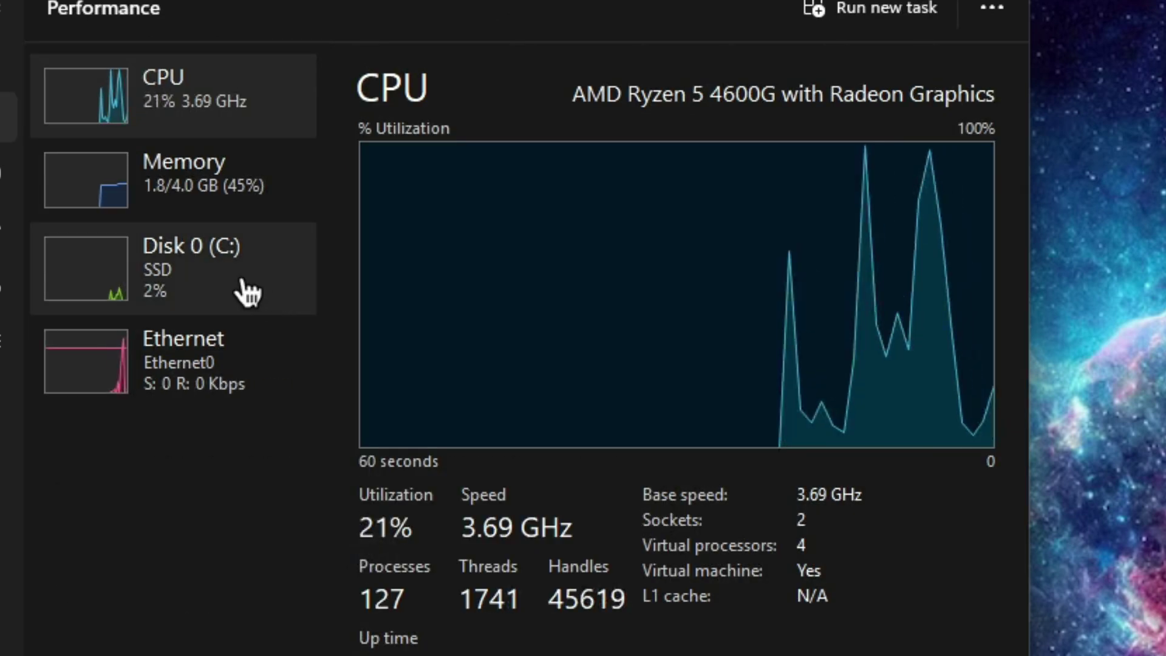
click(190, 195)
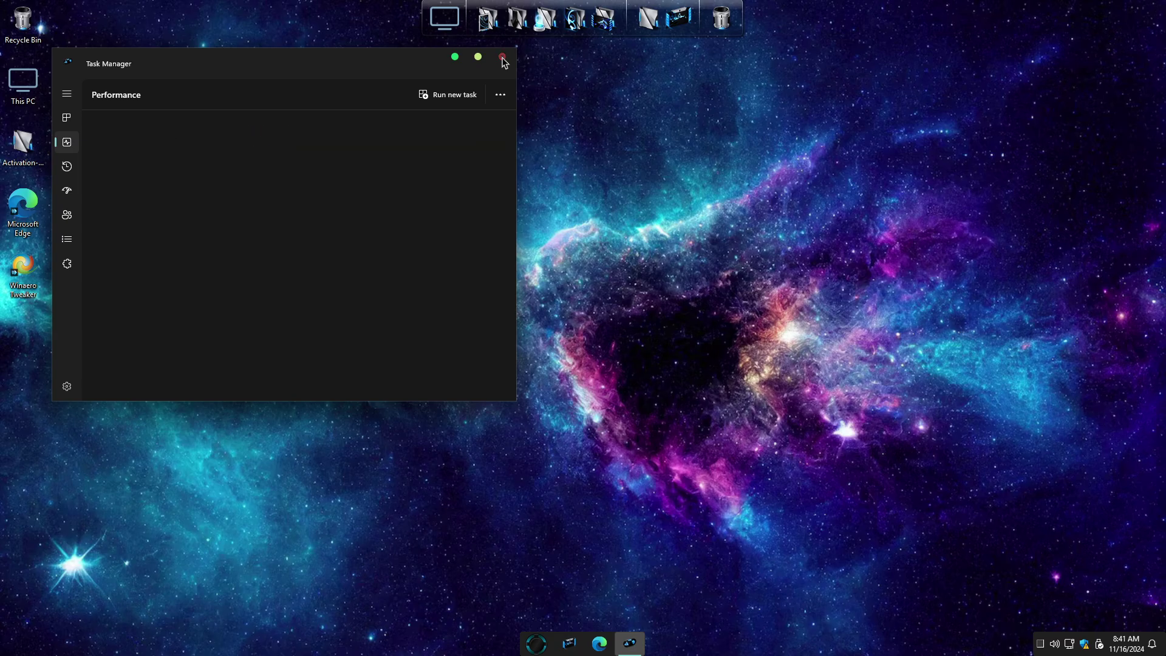
click(502, 58)
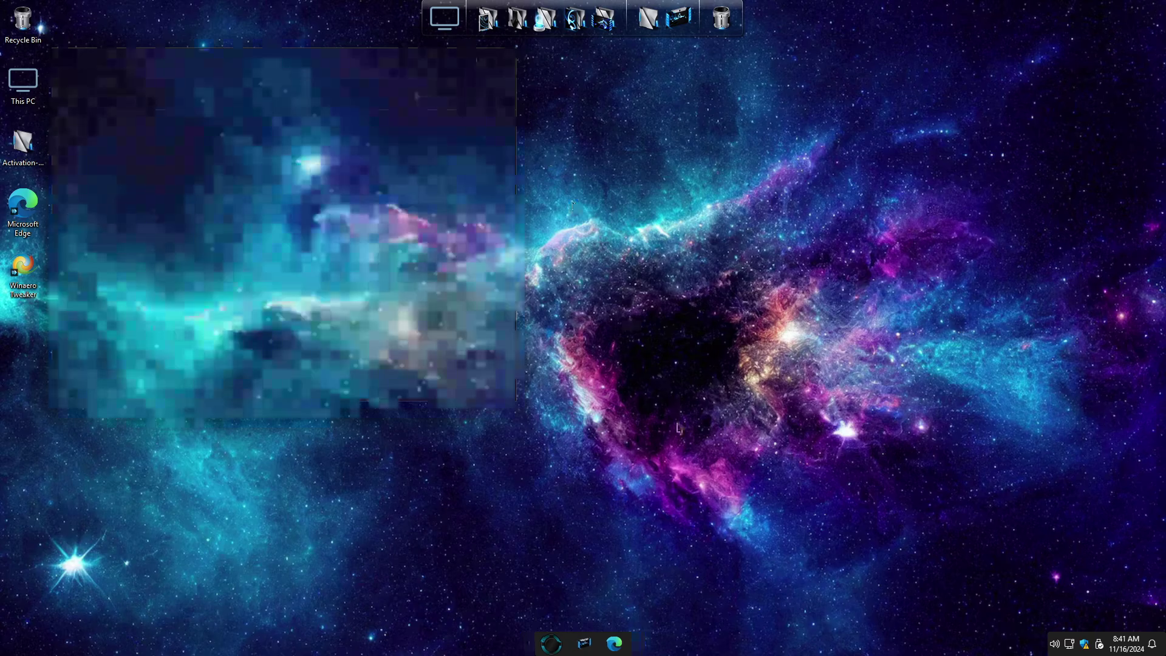
Check the used and free space in the properties of Local Disk (C:) in This PC, and close both windows
click(443, 23)
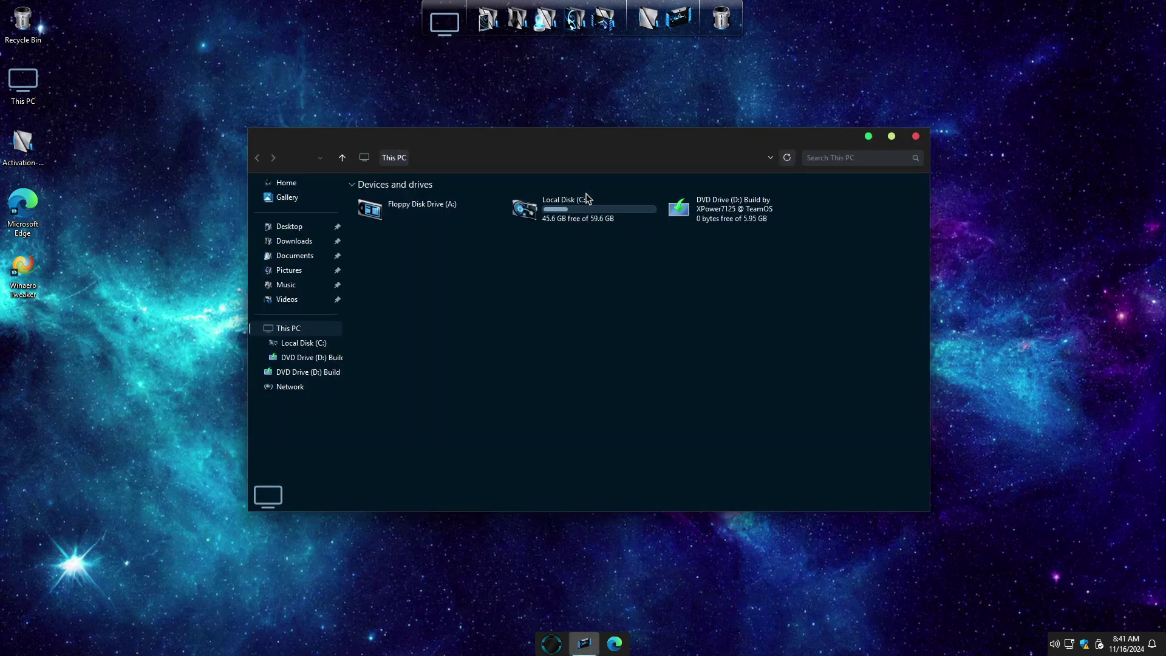
click(600, 217)
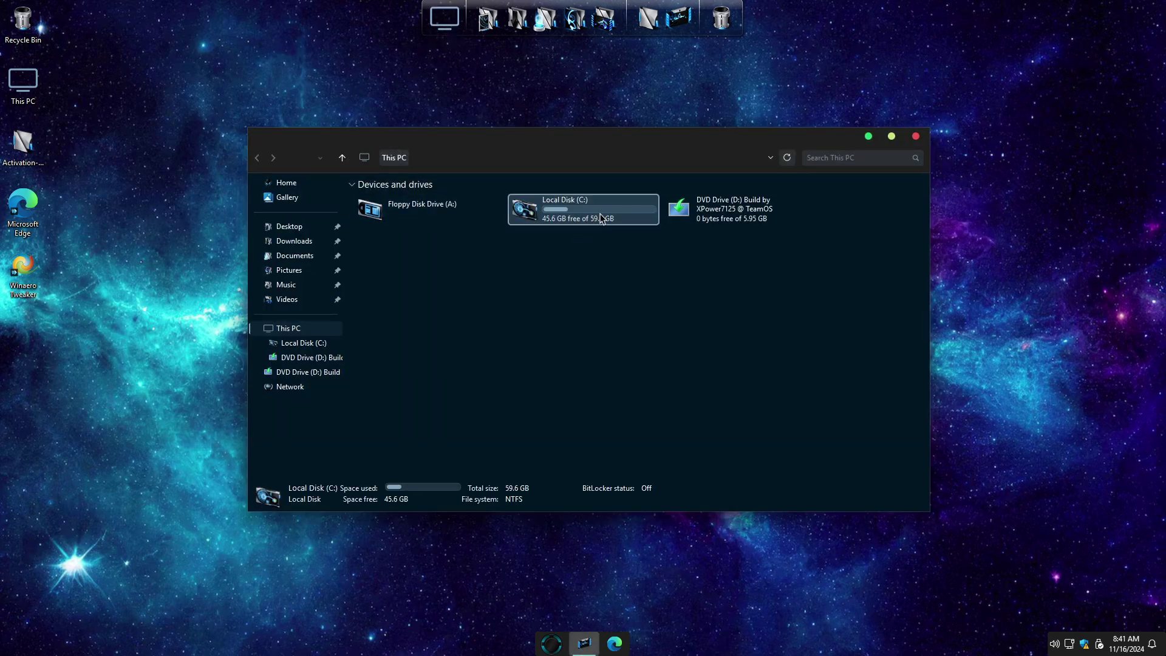
right_click(600, 217)
click(628, 425)
drag(789, 331, 913, 183)
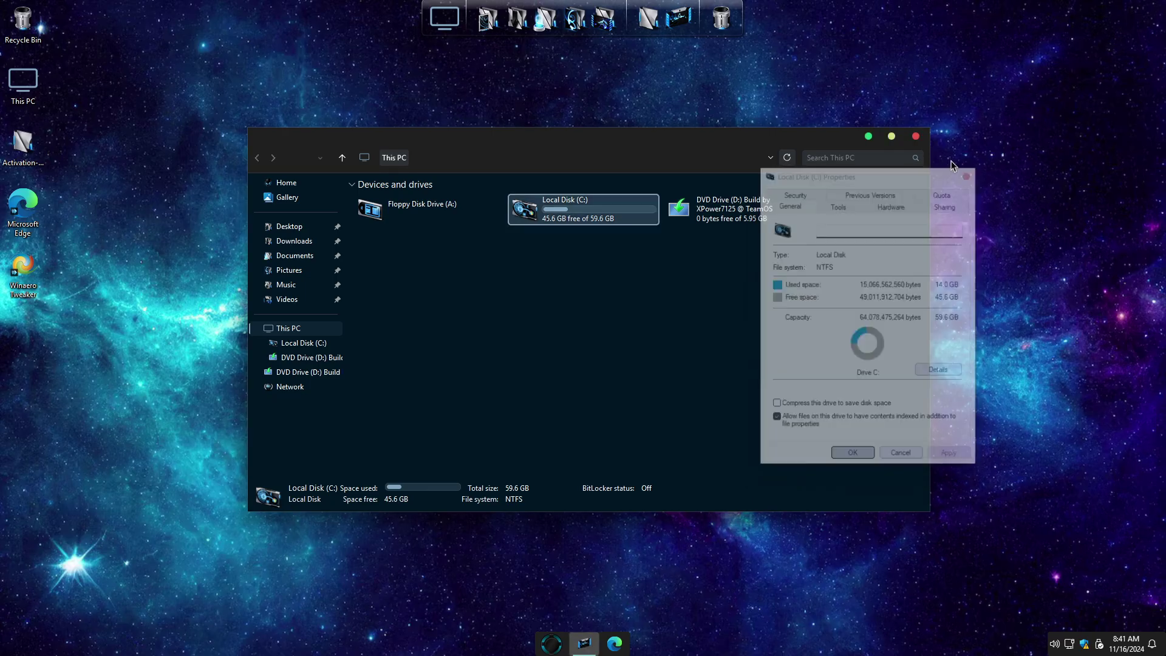
click(1111, 2)
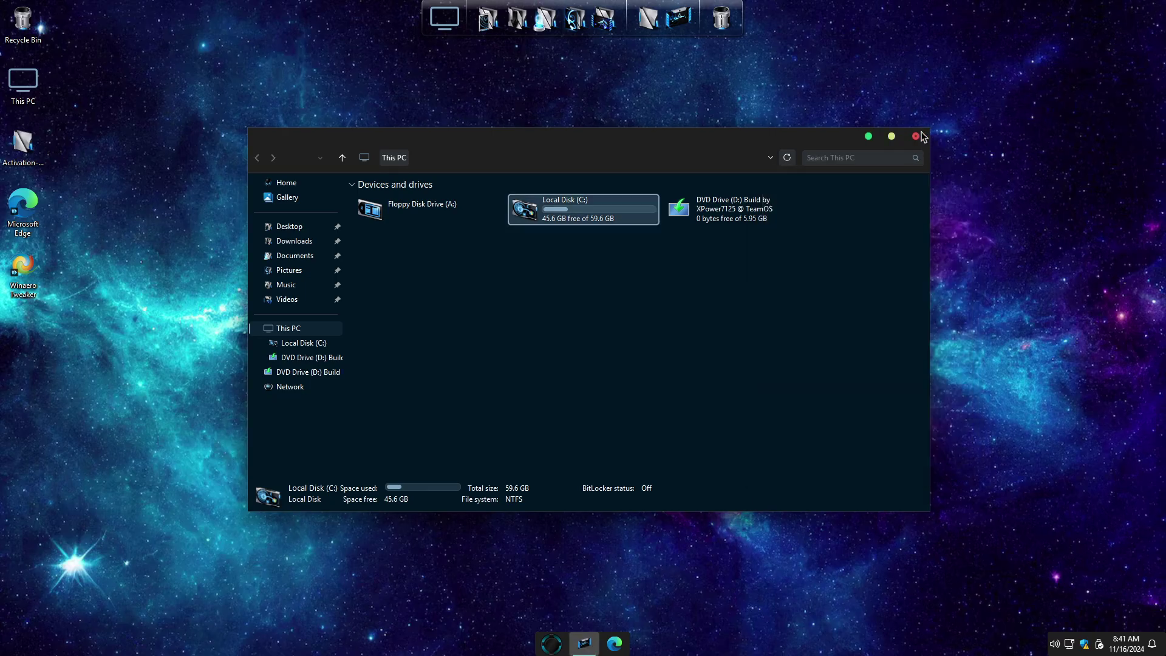
click(916, 137)
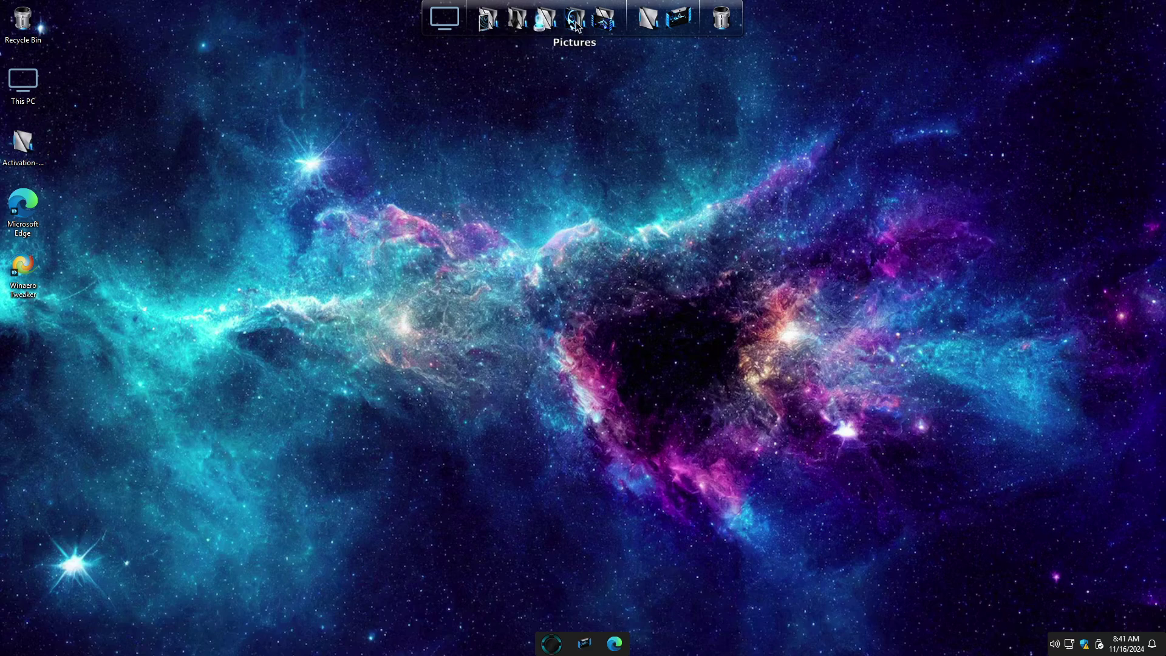
Open the list of installed programs from the Programs section of Control Panel
click(679, 24)
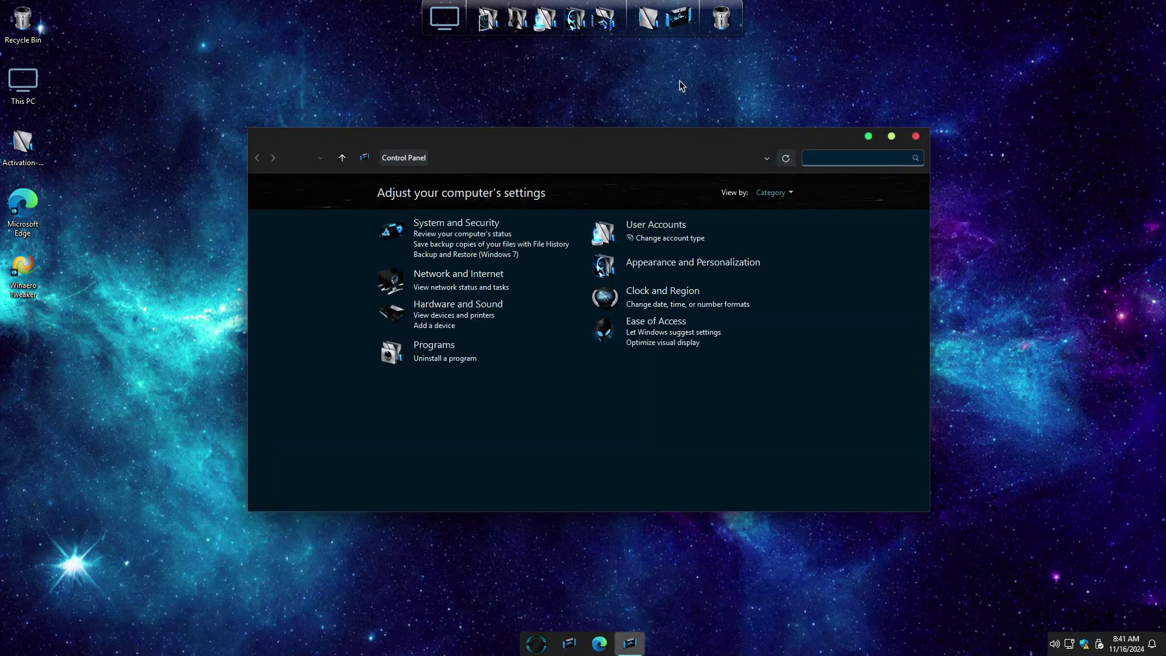
click(438, 363)
drag(573, 144, 582, 32)
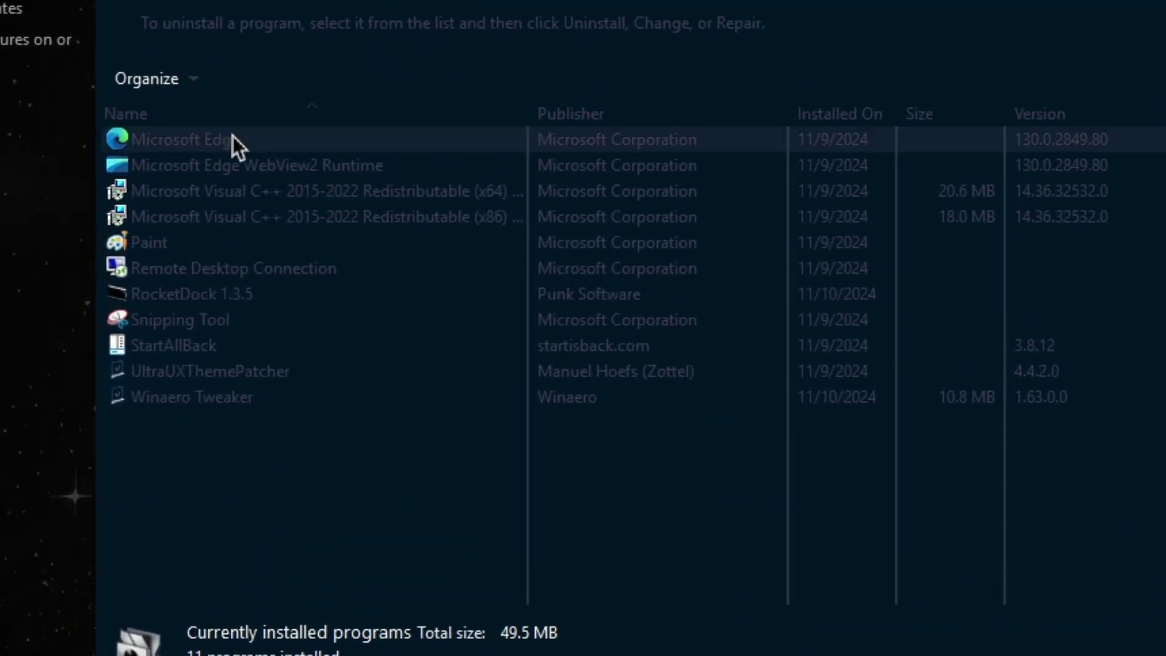
Go through the installed programs one by one, from Microsoft Edge down to Winaero Tweaker, to review their details
click(434, 162)
click(209, 164)
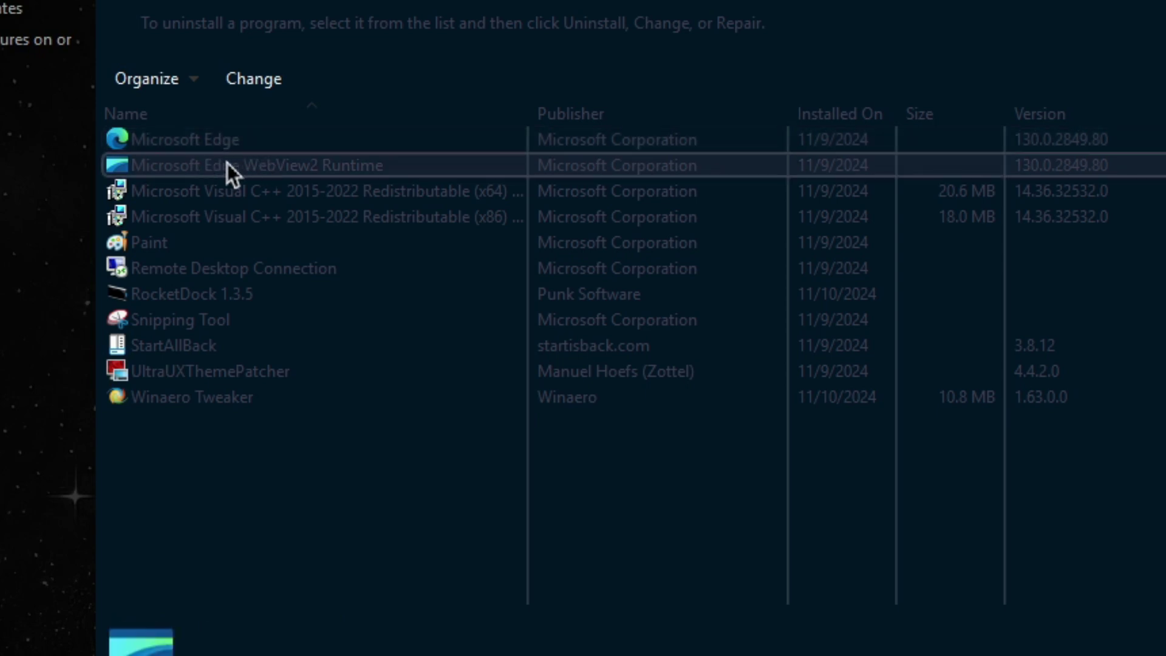
click(222, 194)
click(228, 213)
click(152, 242)
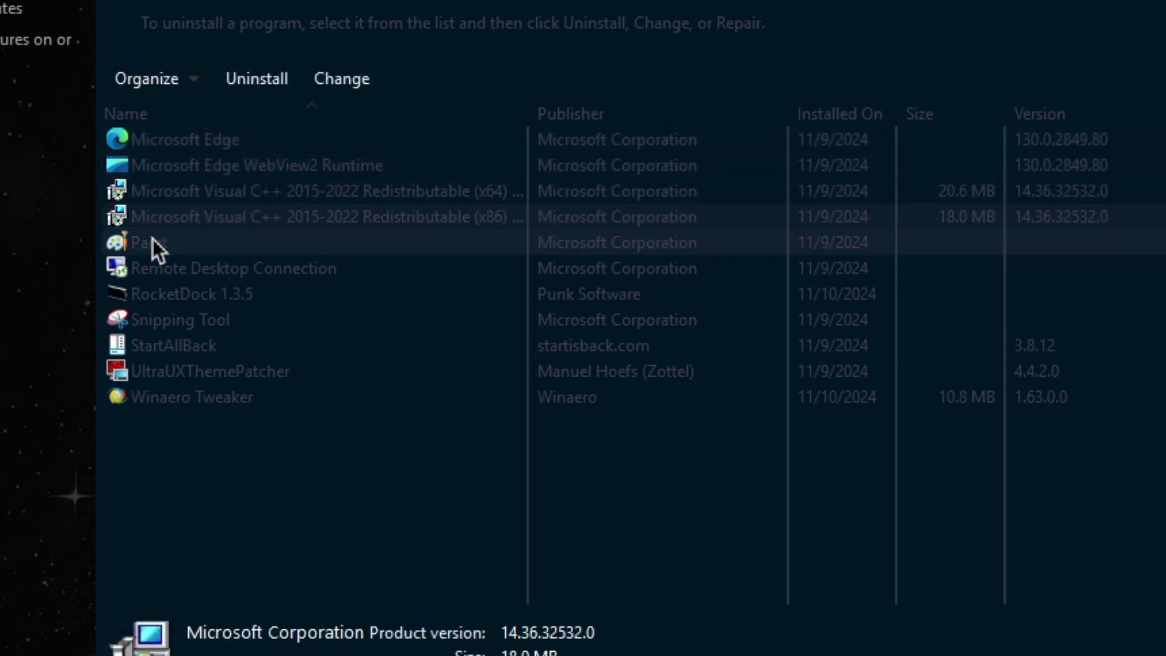
click(207, 271)
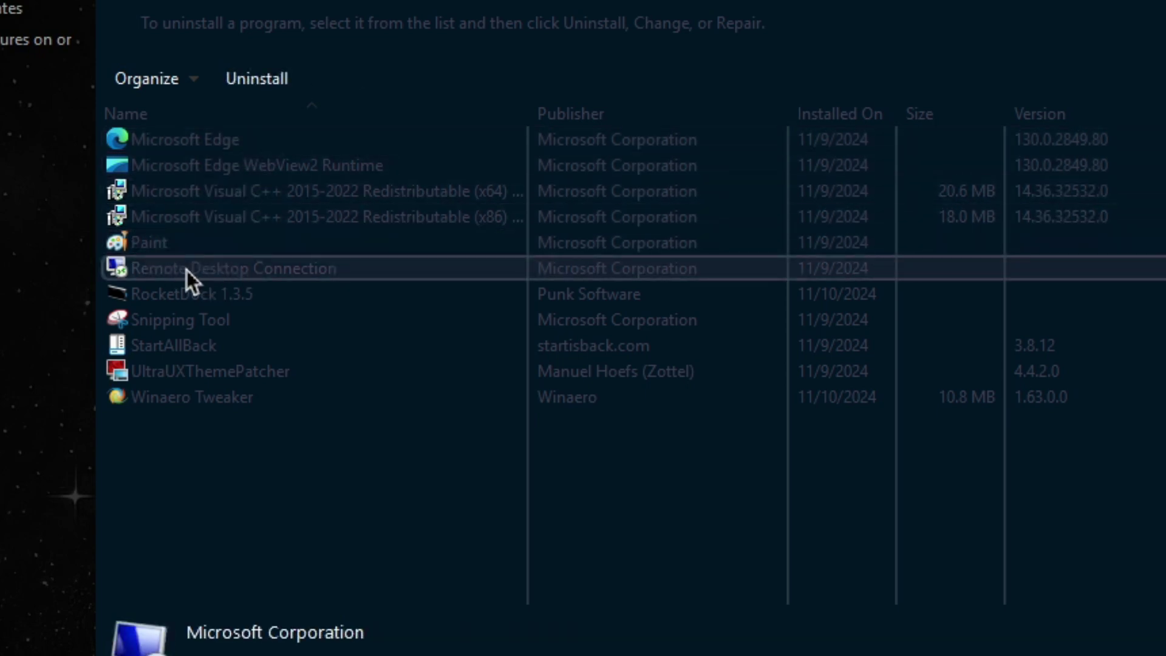
click(184, 286)
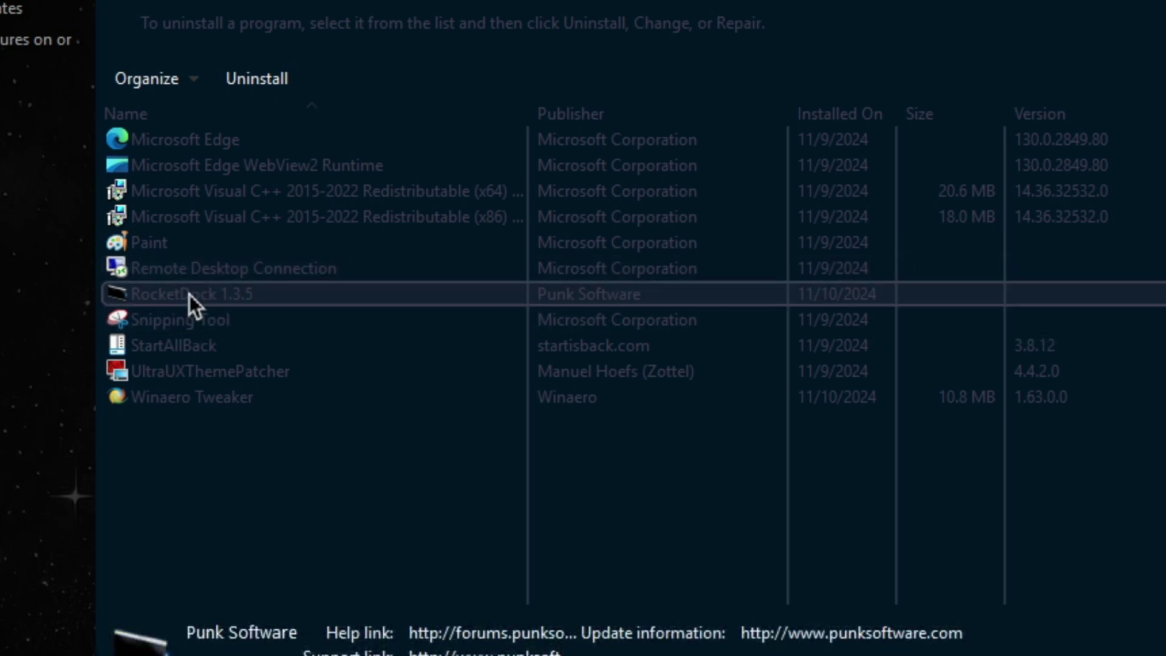
click(158, 315)
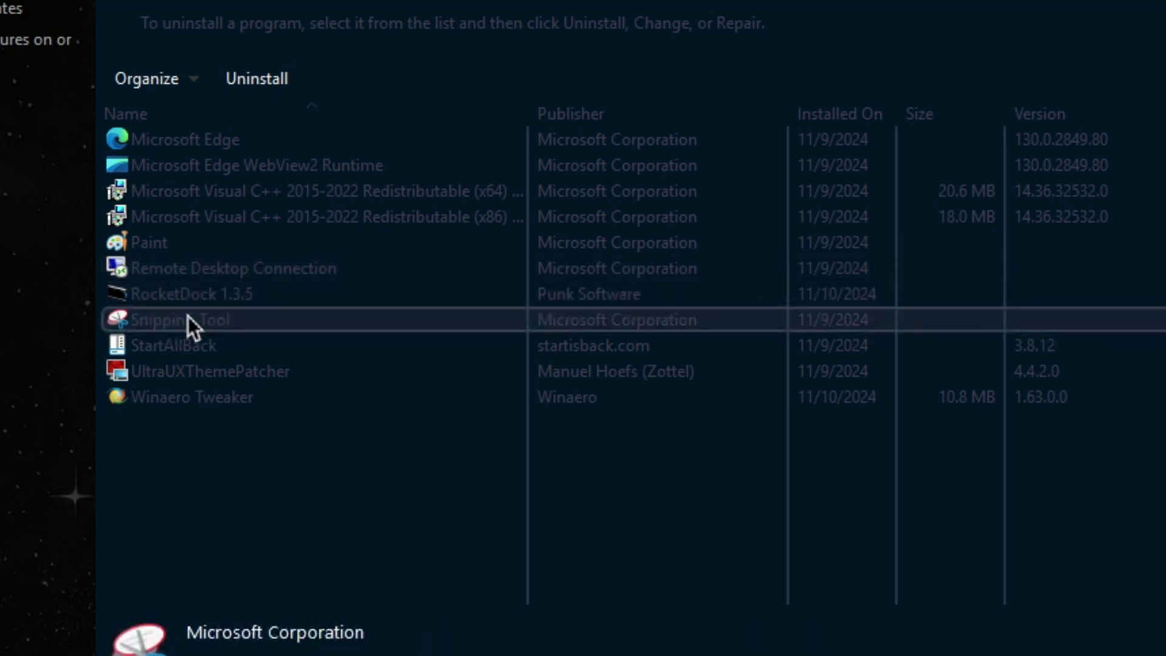
click(170, 342)
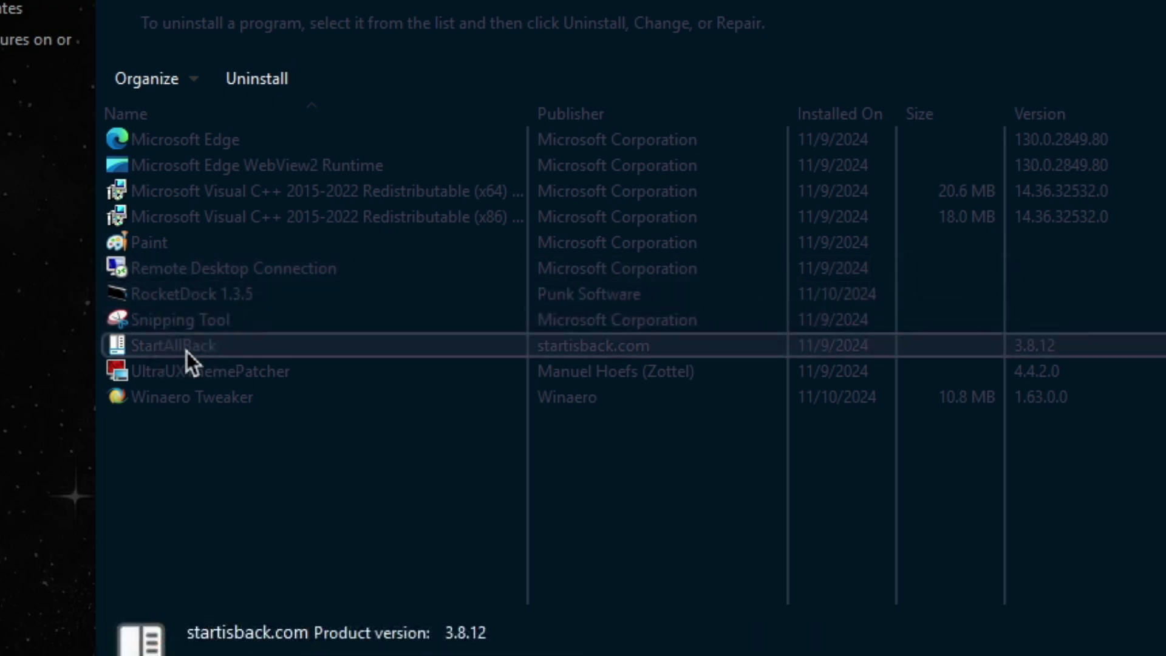
click(175, 373)
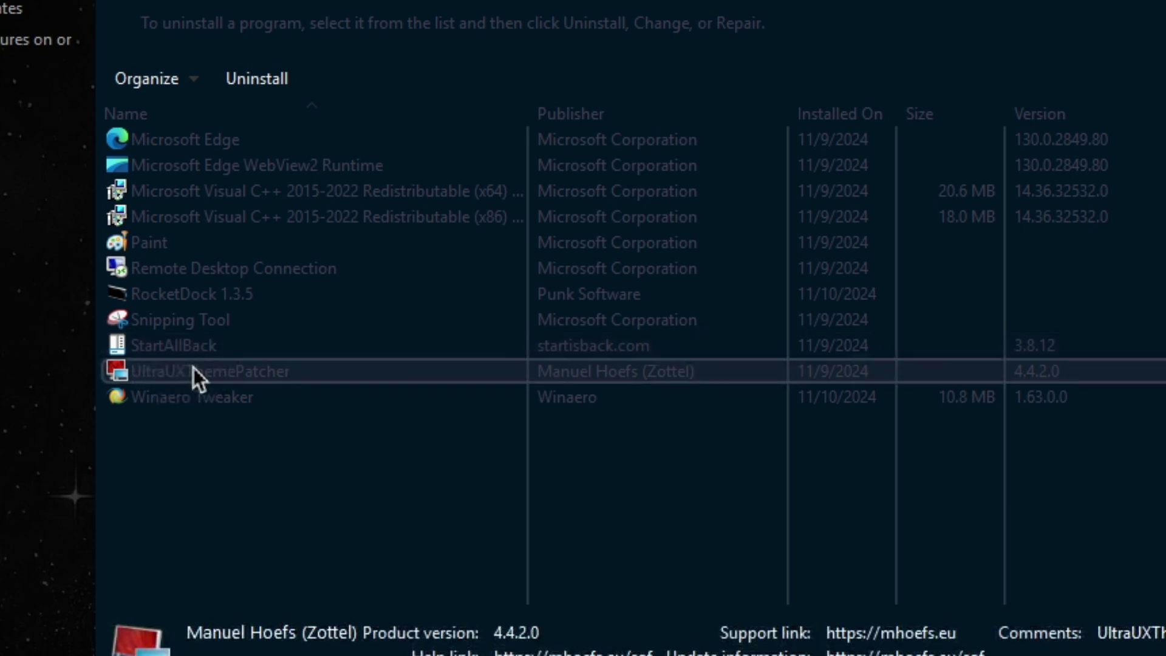
click(164, 397)
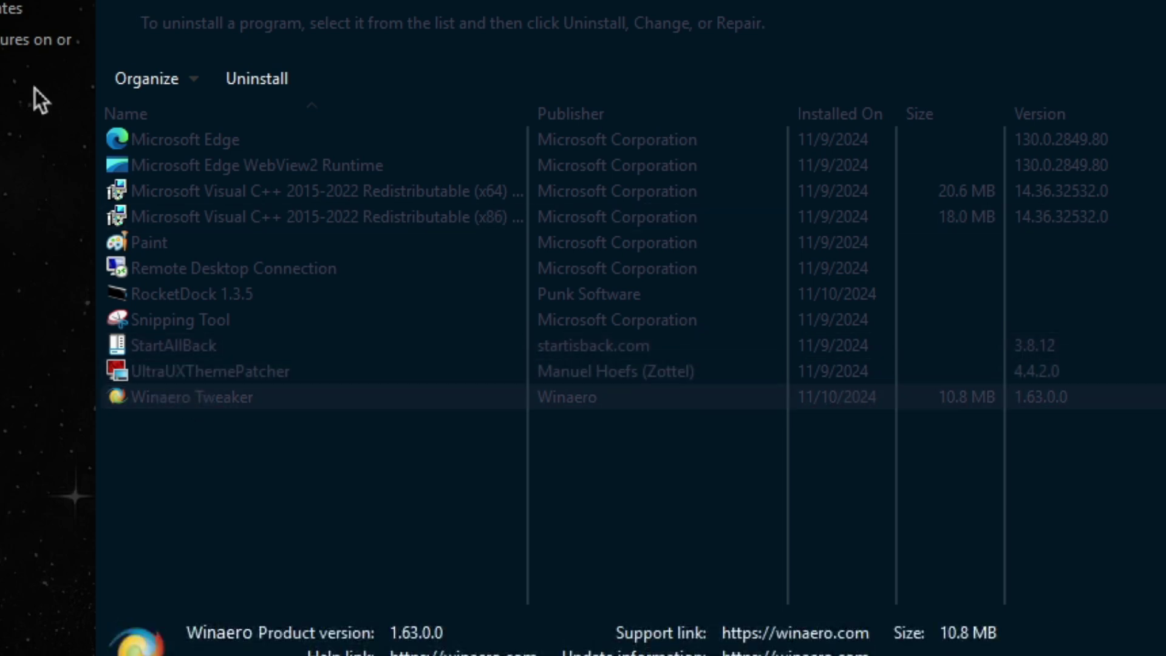
Review the installed updates and the Windows features list, including .NET Framework 3.5 and 4.8, and leave the features unchanged
click(6, 8)
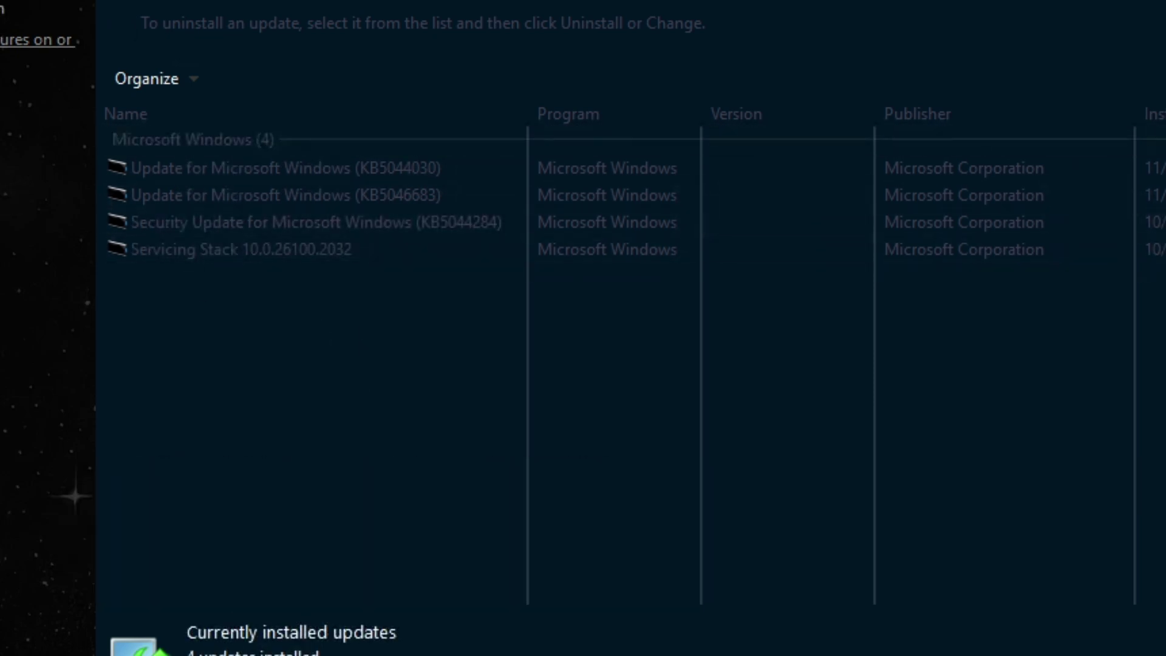
click(36, 39)
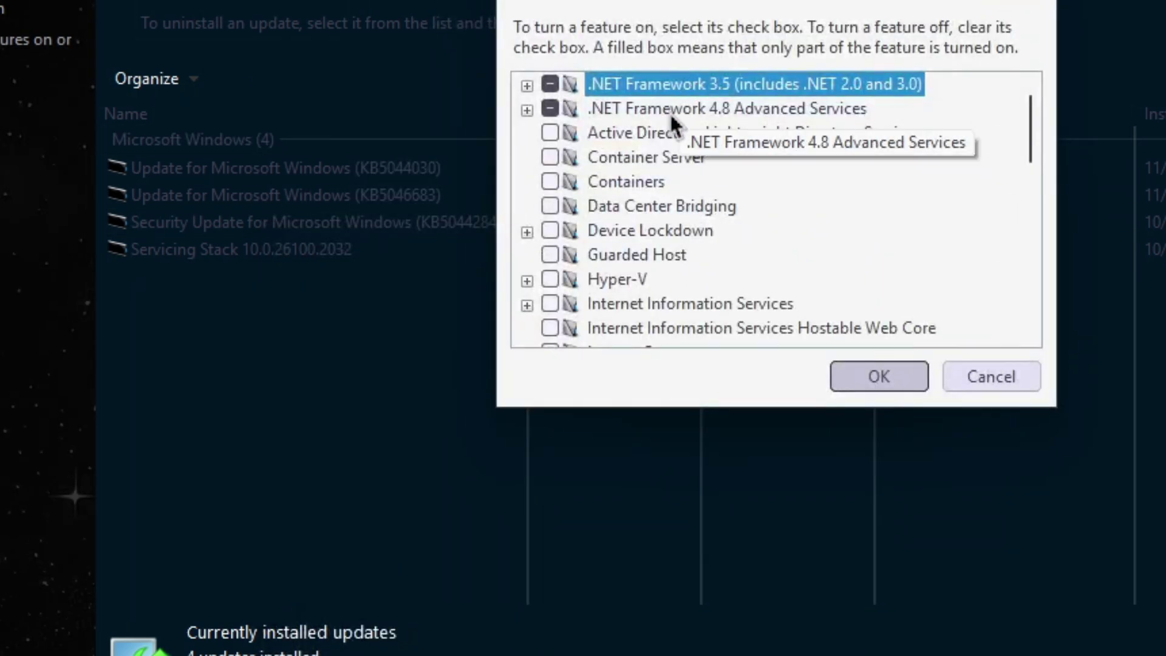
click(668, 108)
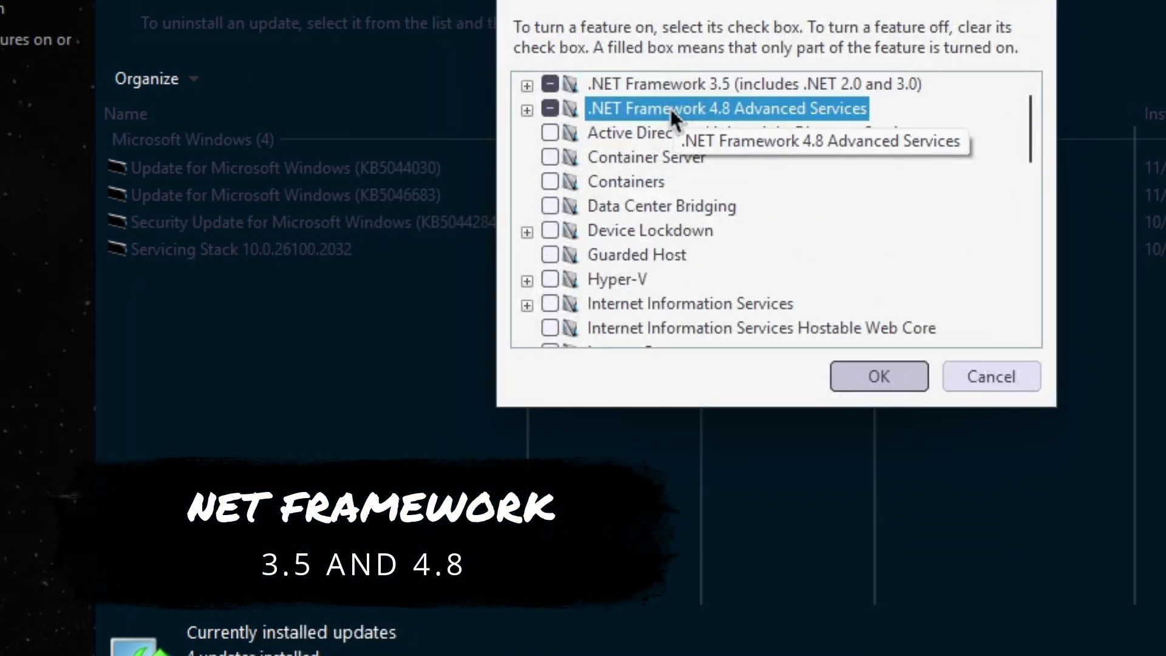
scroll(693, 231, down, 8)
scroll(692, 230, up, 2)
scroll(692, 232, up, 7)
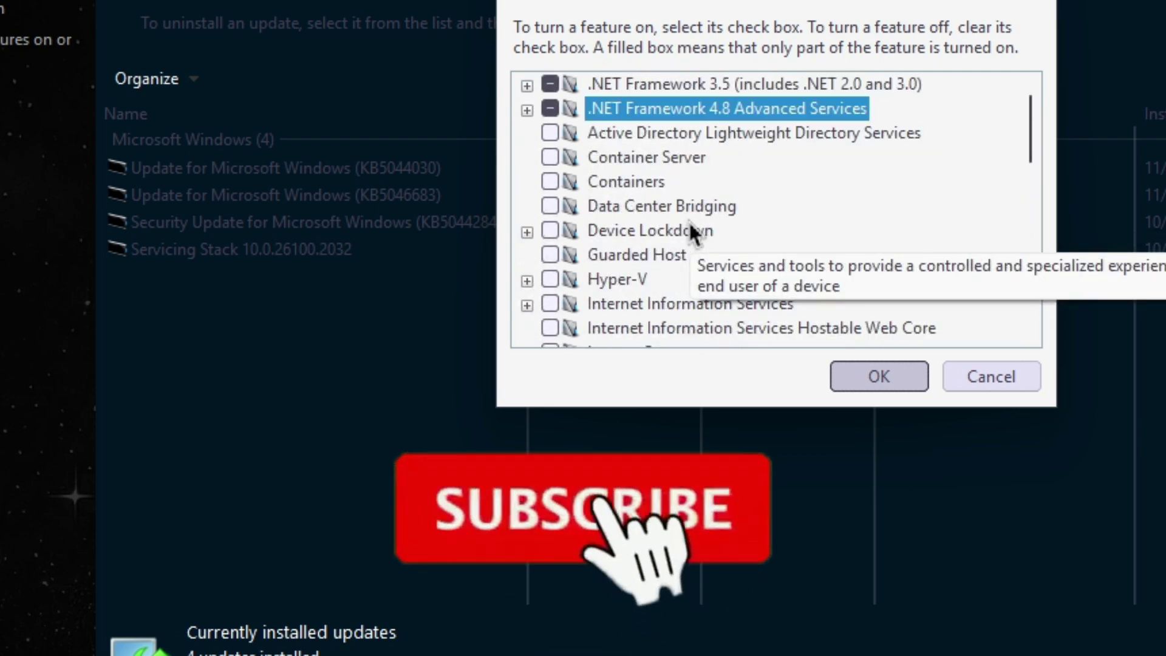
click(988, 384)
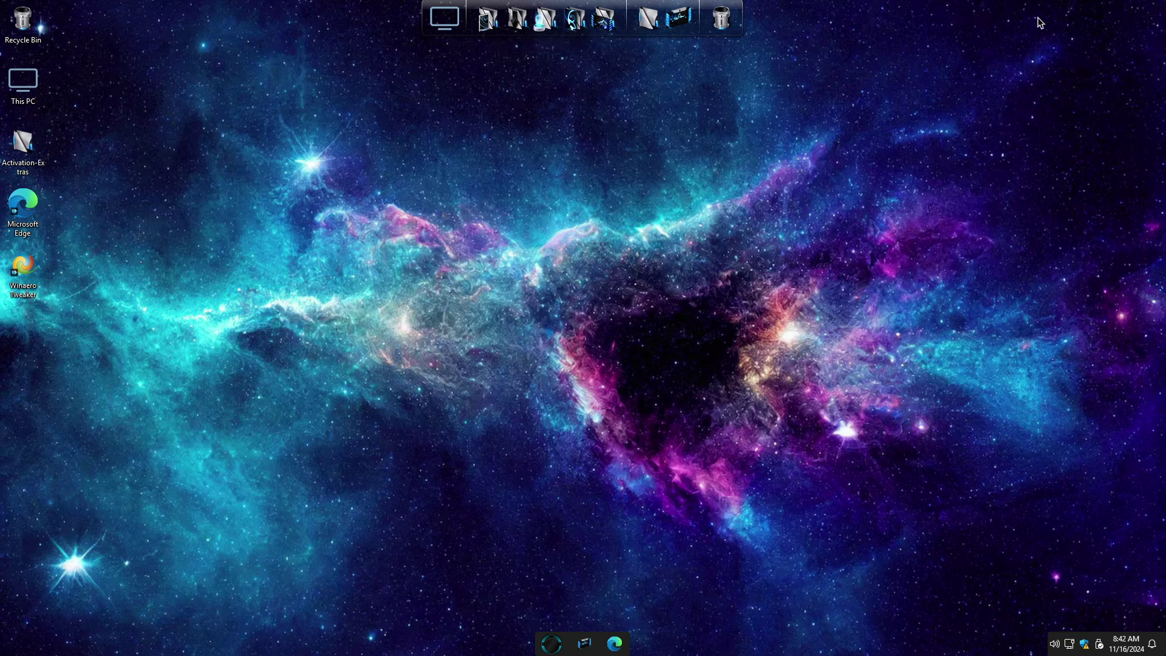
right_click(1017, 19)
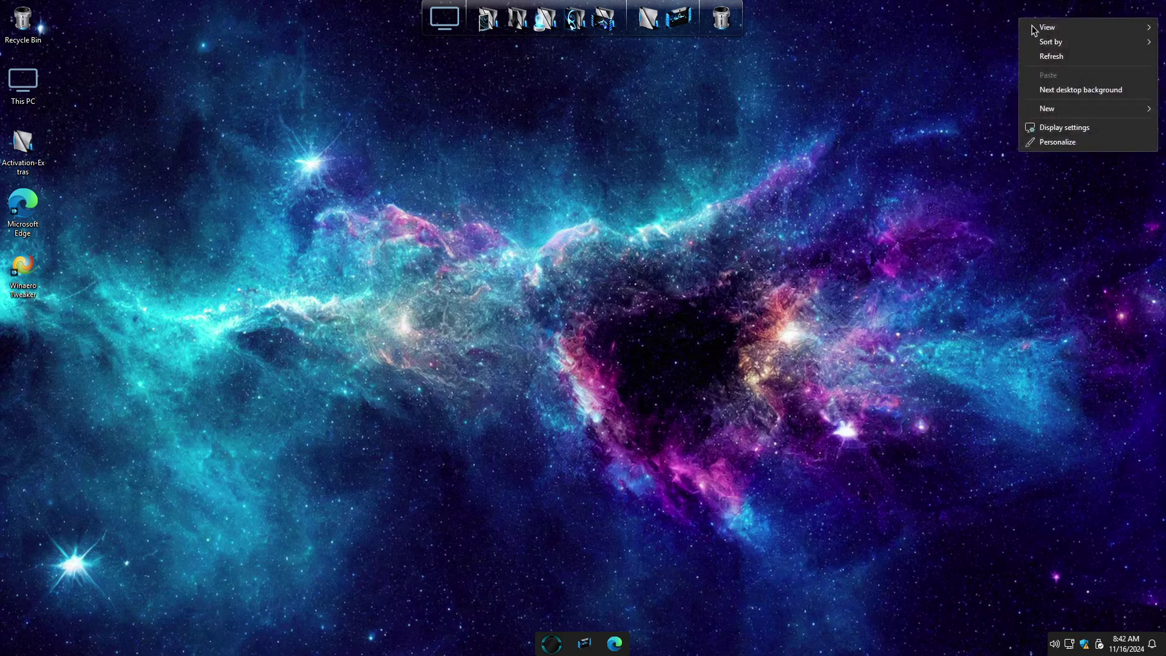
click(942, 143)
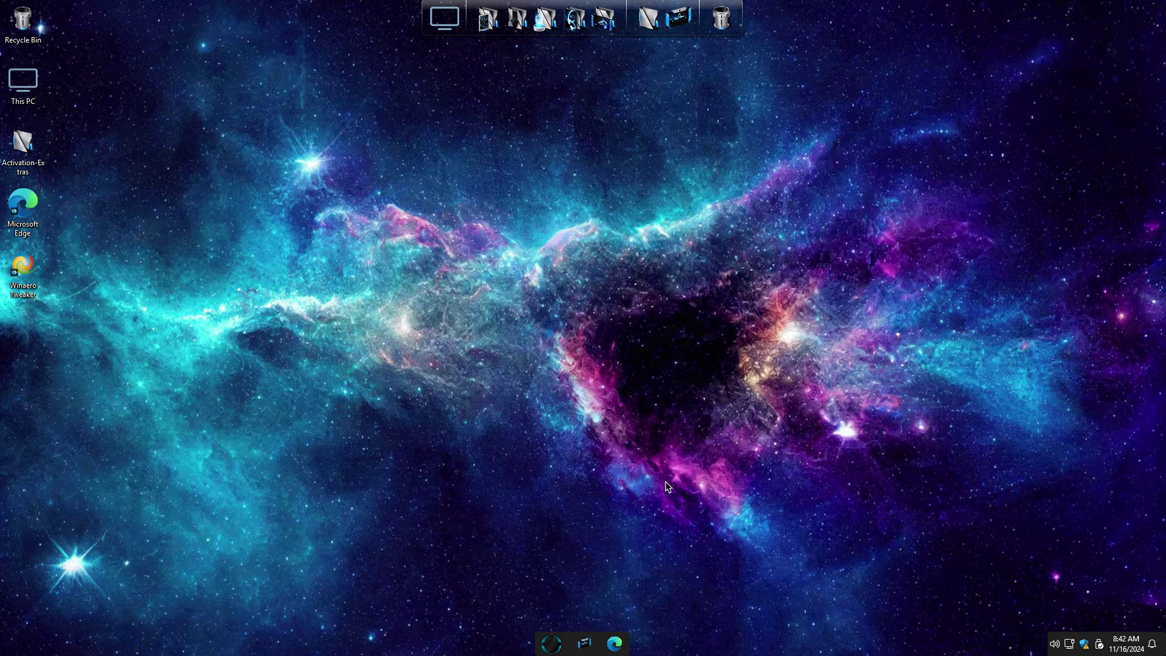
Open the Windows Settings and show the Apps page
click(551, 642)
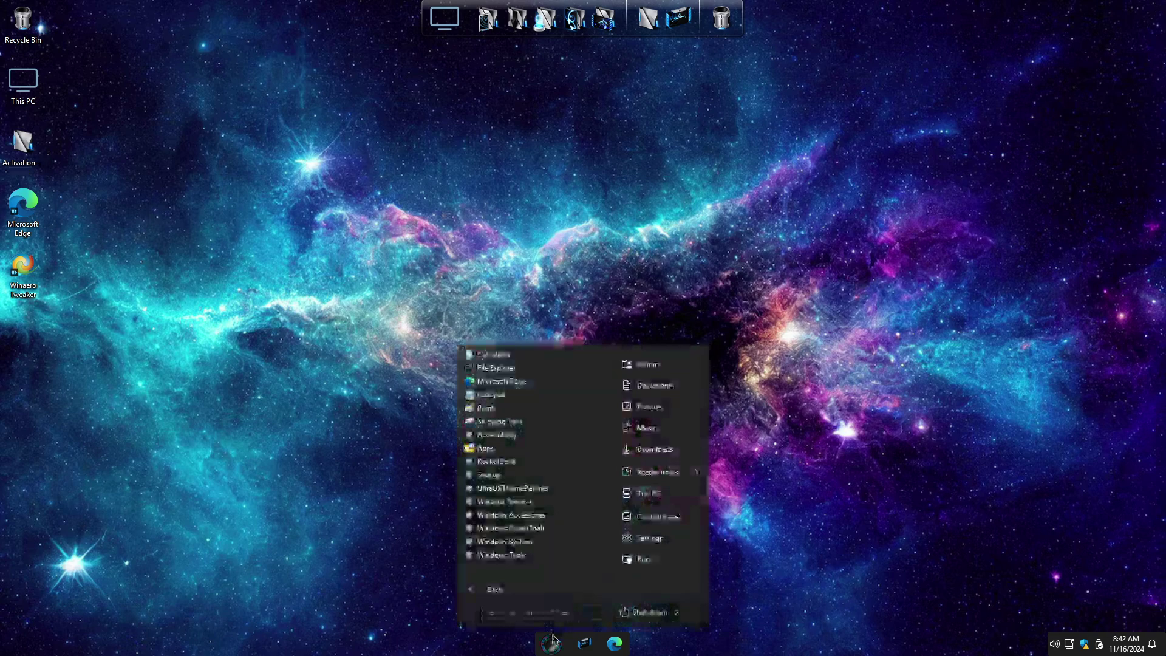
click(645, 537)
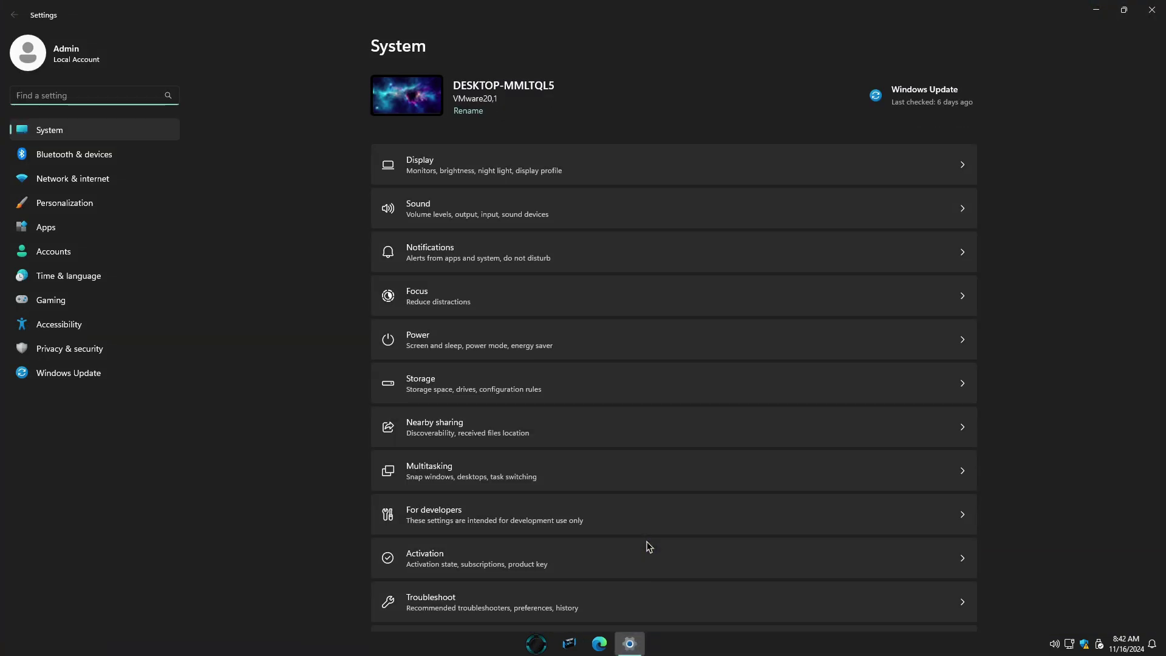
click(63, 236)
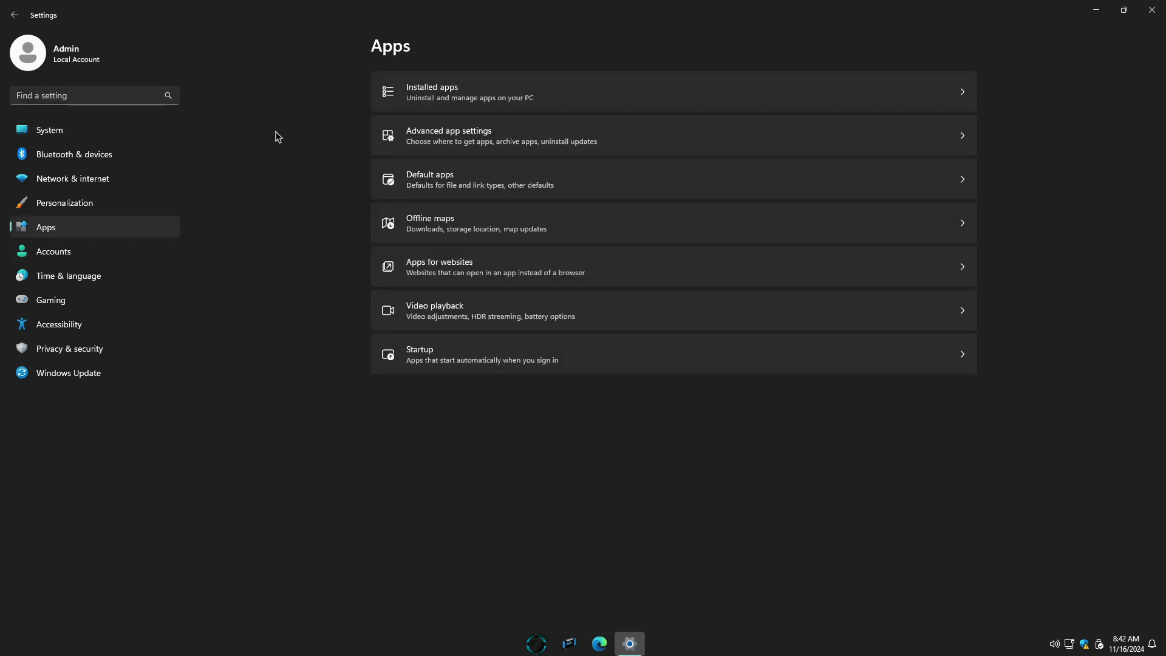
Open the list of installed apps and look through it from Microsoft Edge down to Winaero Tweaker
click(443, 94)
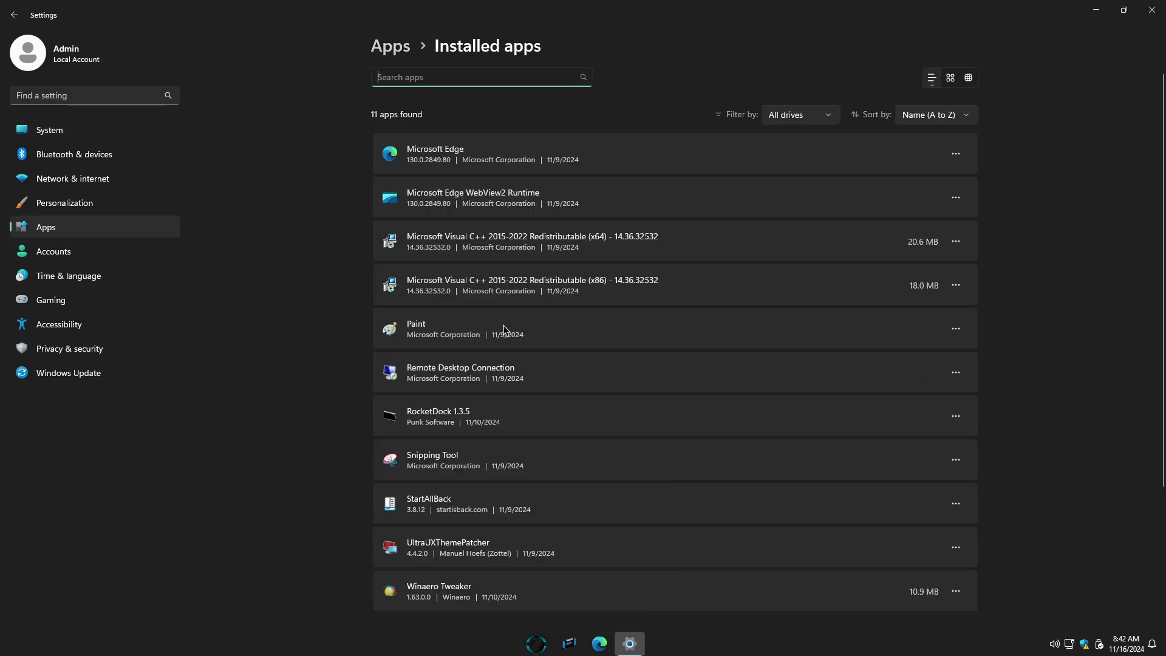
scroll(503, 329, down, 2)
scroll(504, 329, up, 1)
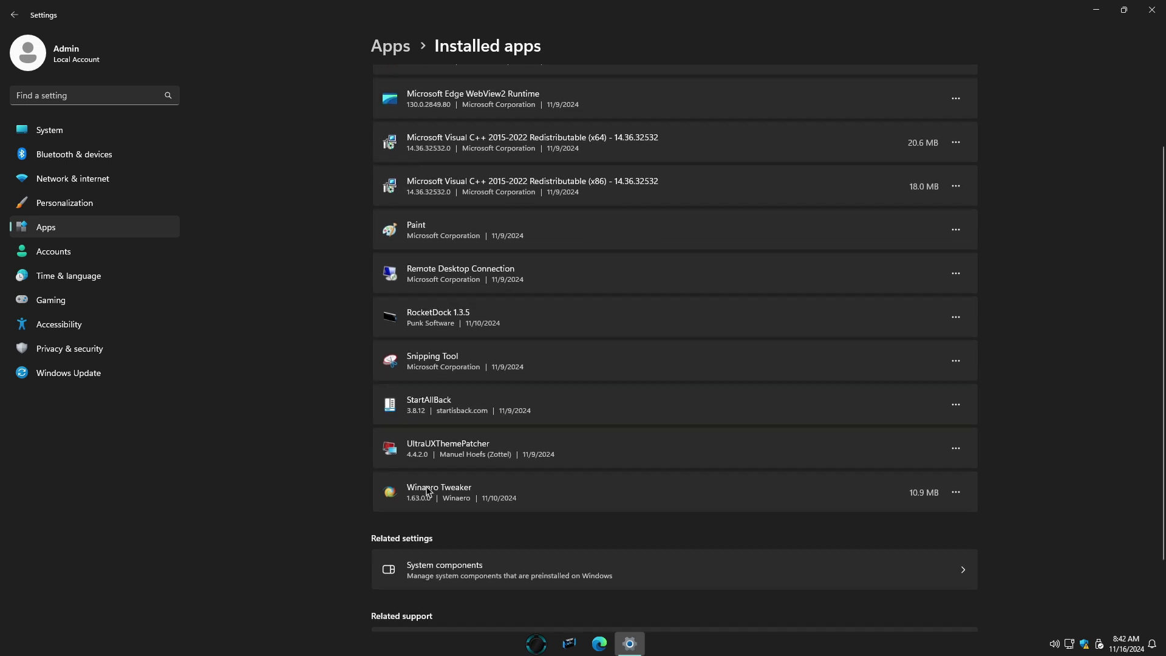
scroll(496, 123, up, 2)
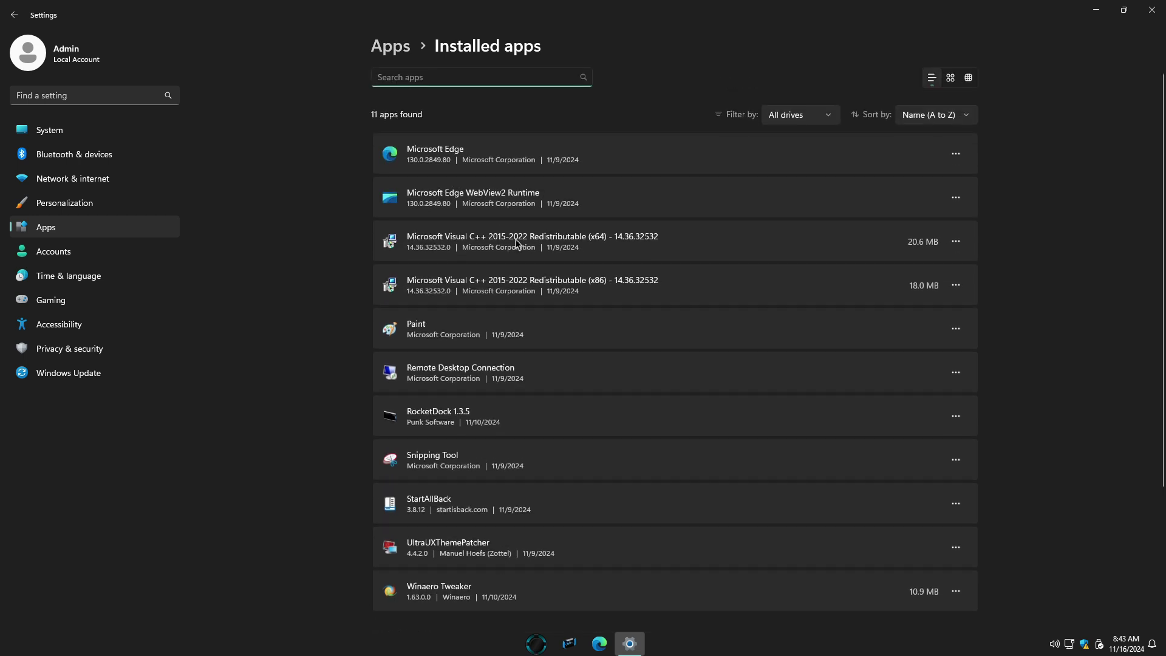
Open Windows Security from the Privacy & security settings, review its security overview, and close it
click(97, 347)
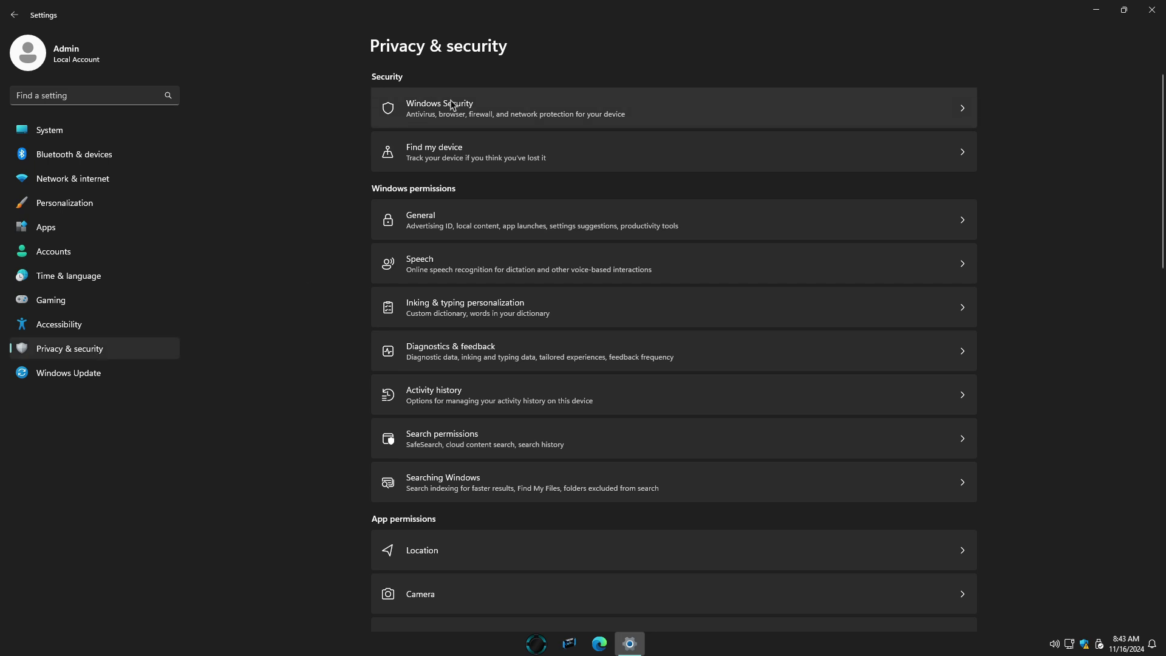
click(451, 104)
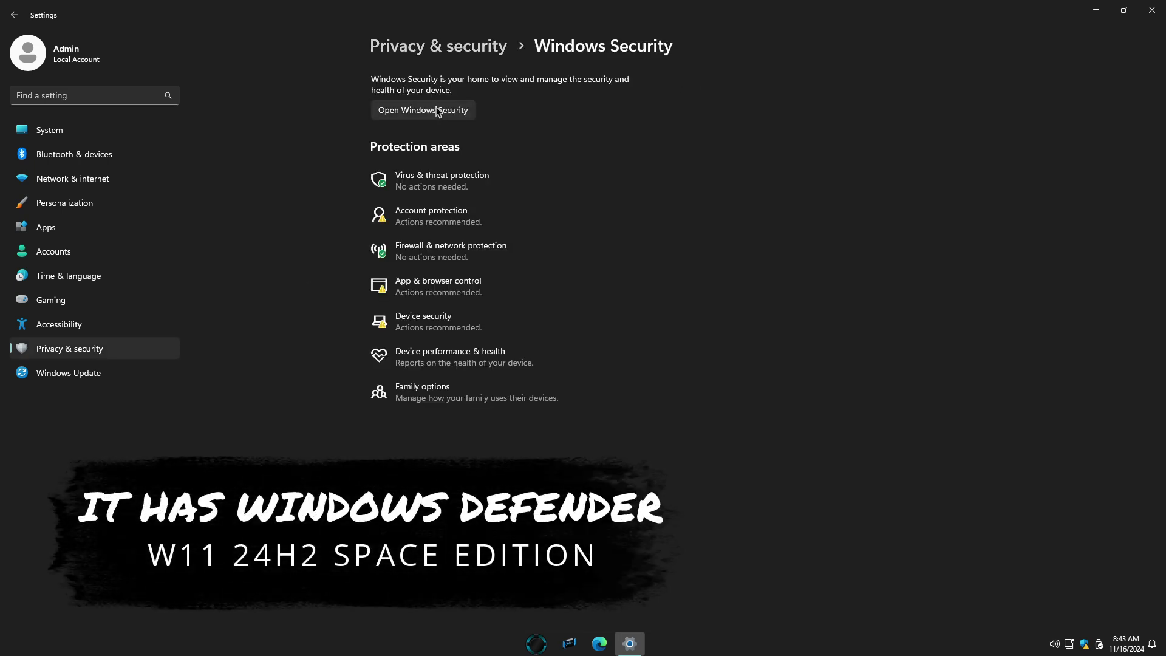
click(437, 111)
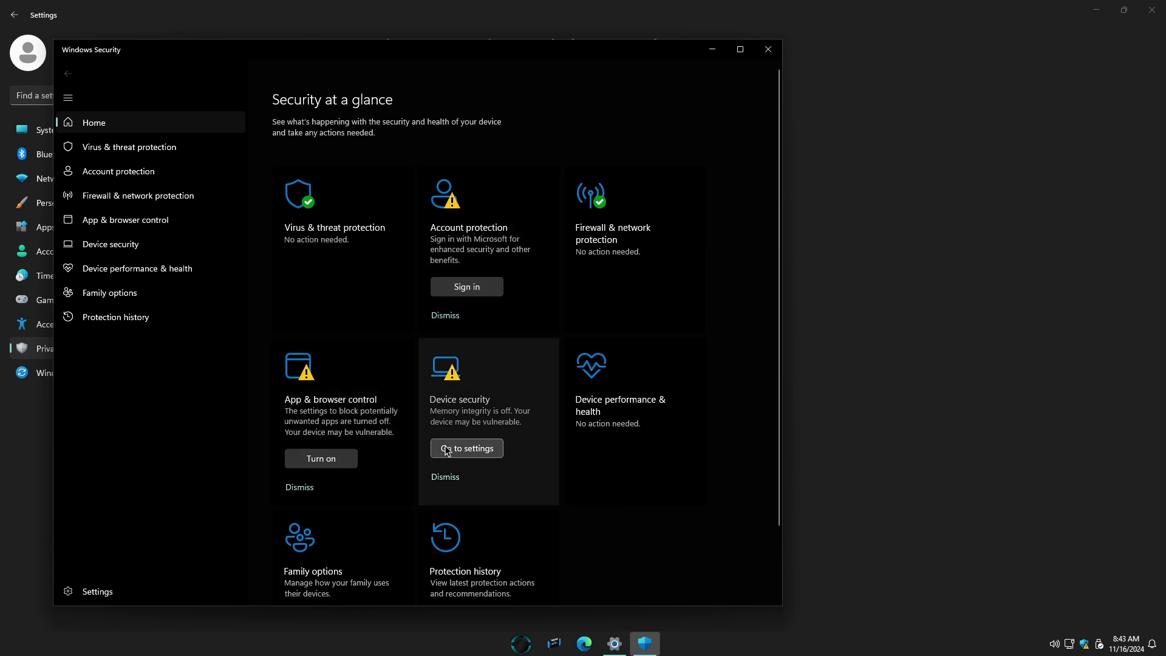
click(769, 50)
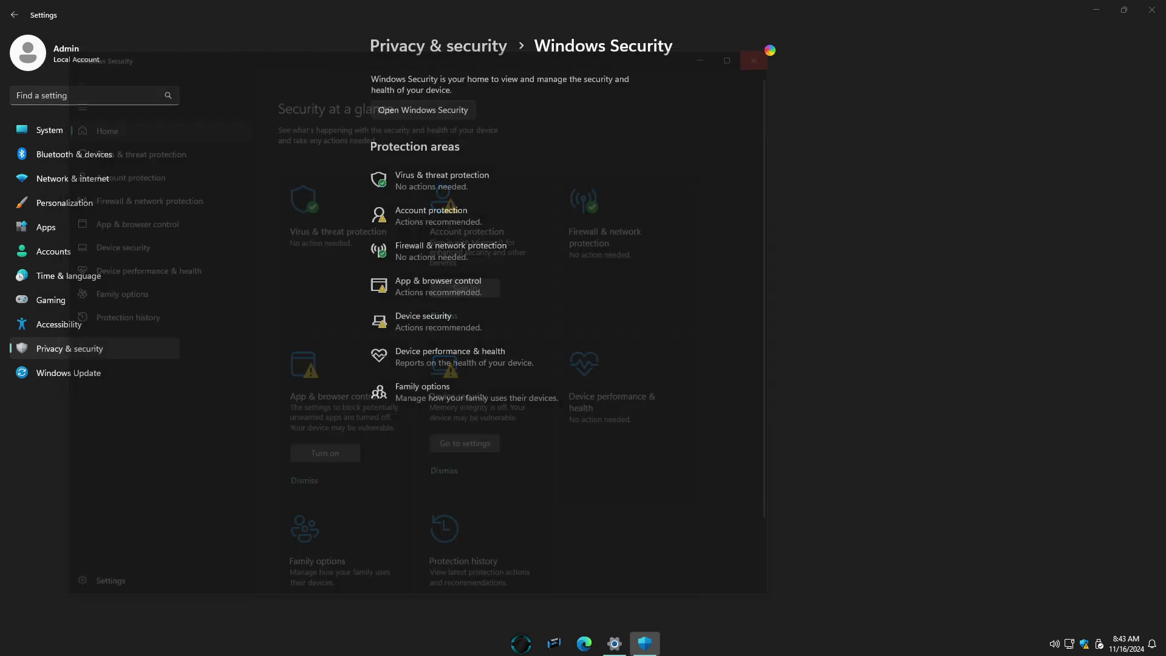
Run a check for updates in Windows Update, then close Settings
click(92, 375)
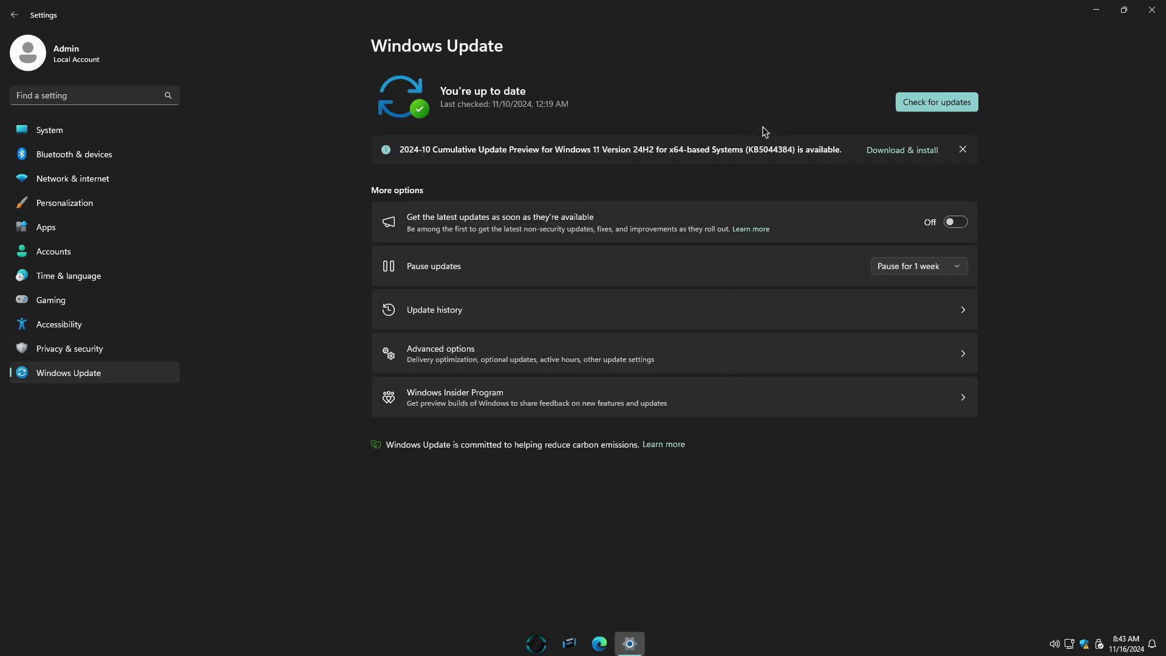
click(937, 102)
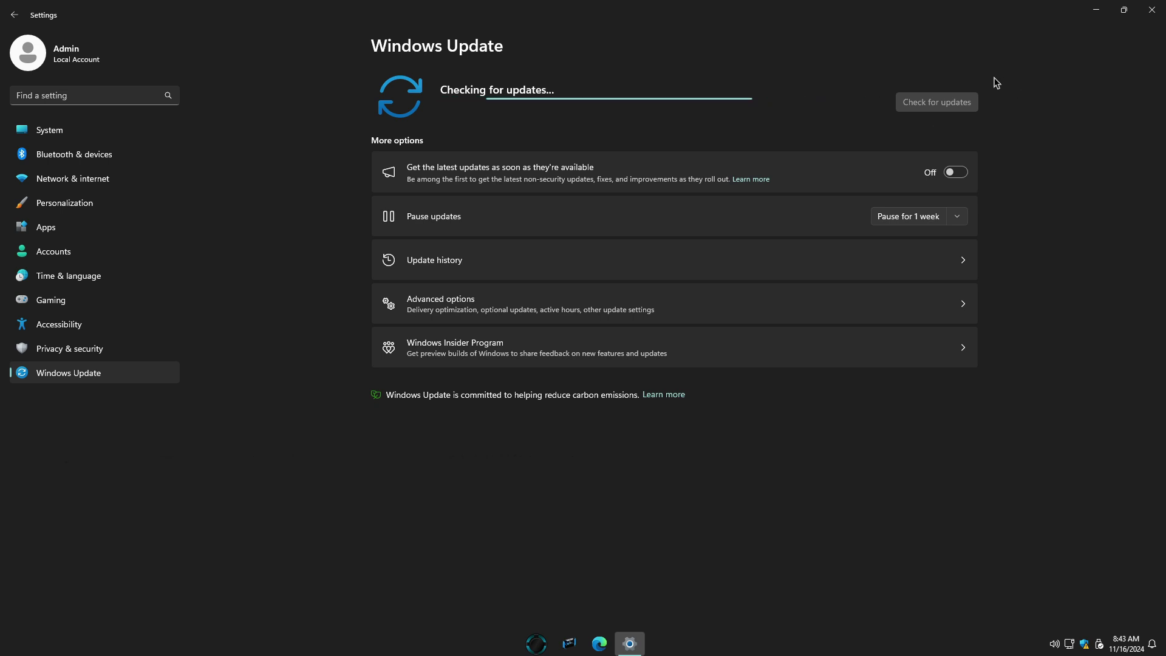
click(1154, 10)
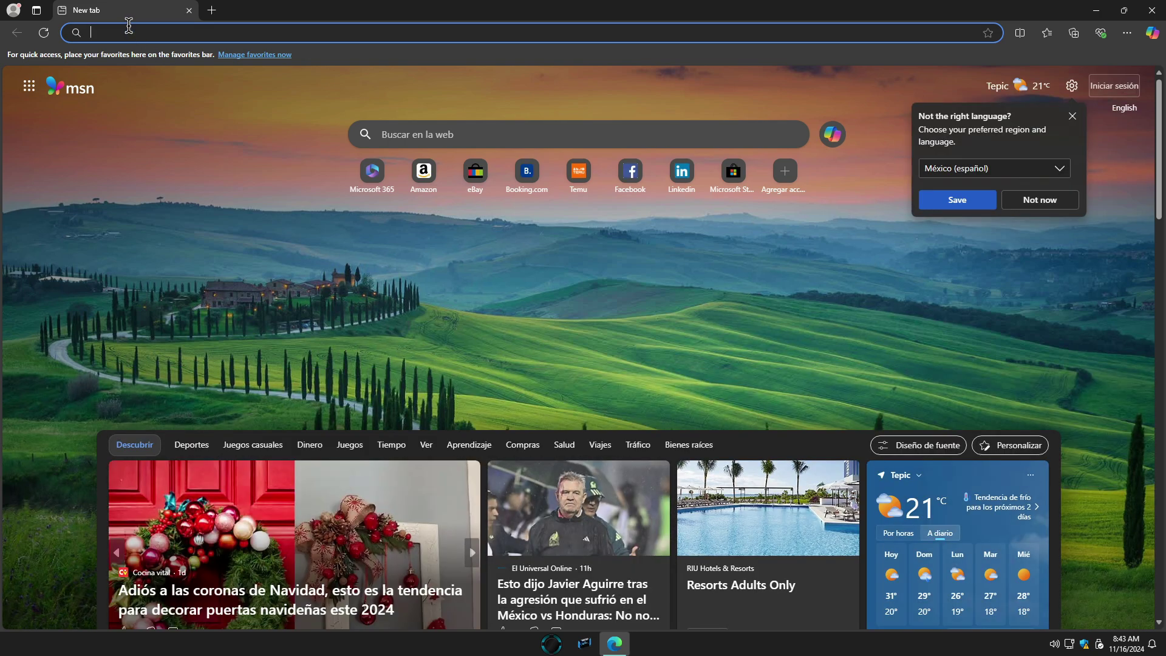
In Microsoft Edge, search the web for "youtube", open the YouTube site, and close the search results tab
text(youtube)
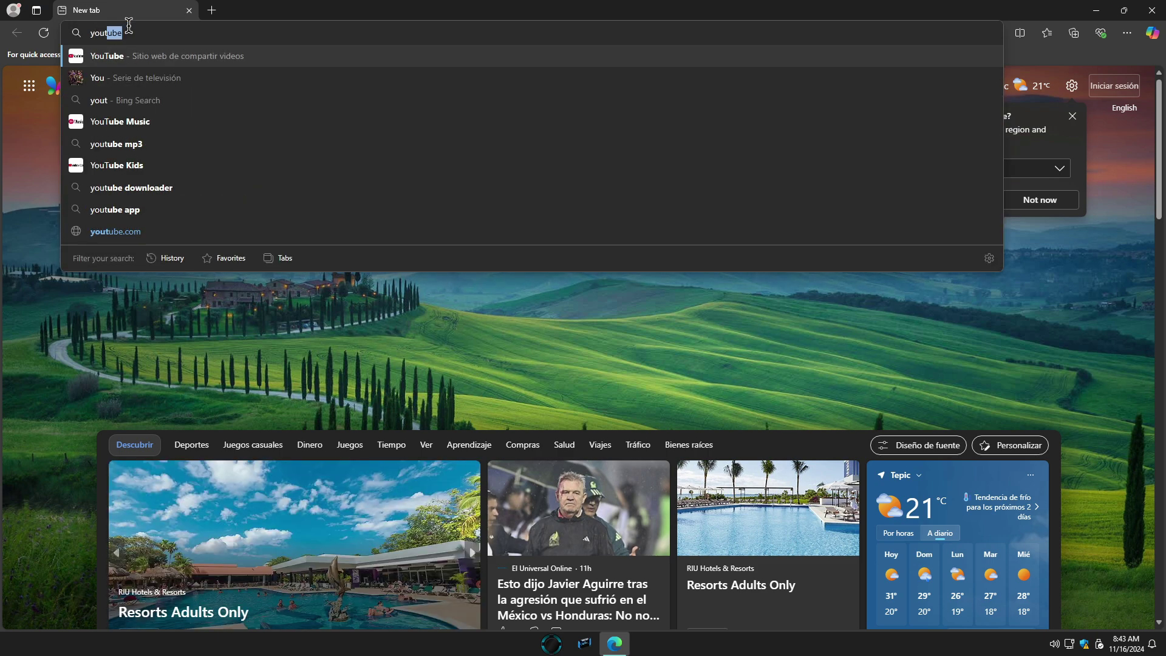
key(Return)
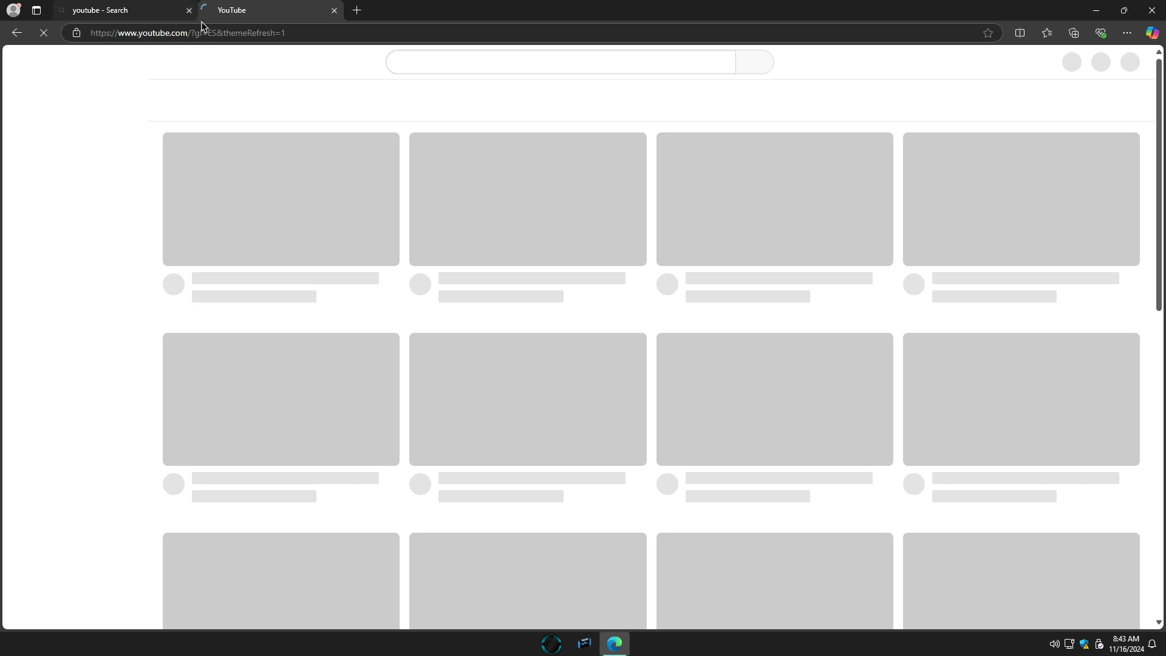
click(188, 10)
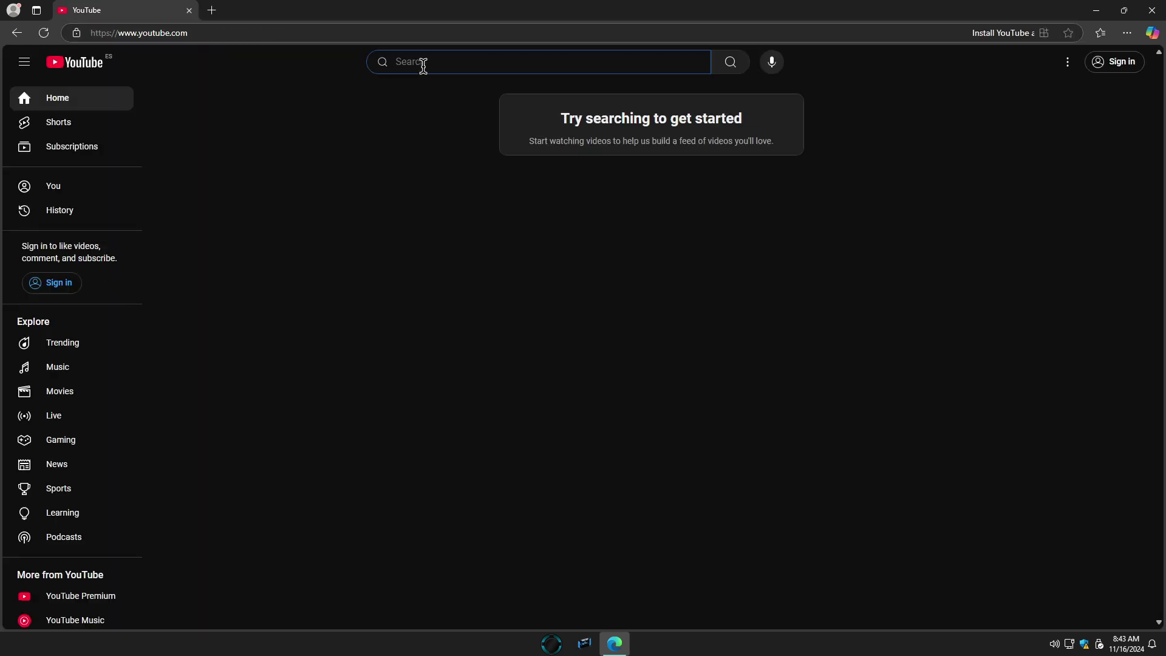
Search YouTube for "dtech usb", open the D-TECH USB channel, and pause its featured video
text(dtech usb)
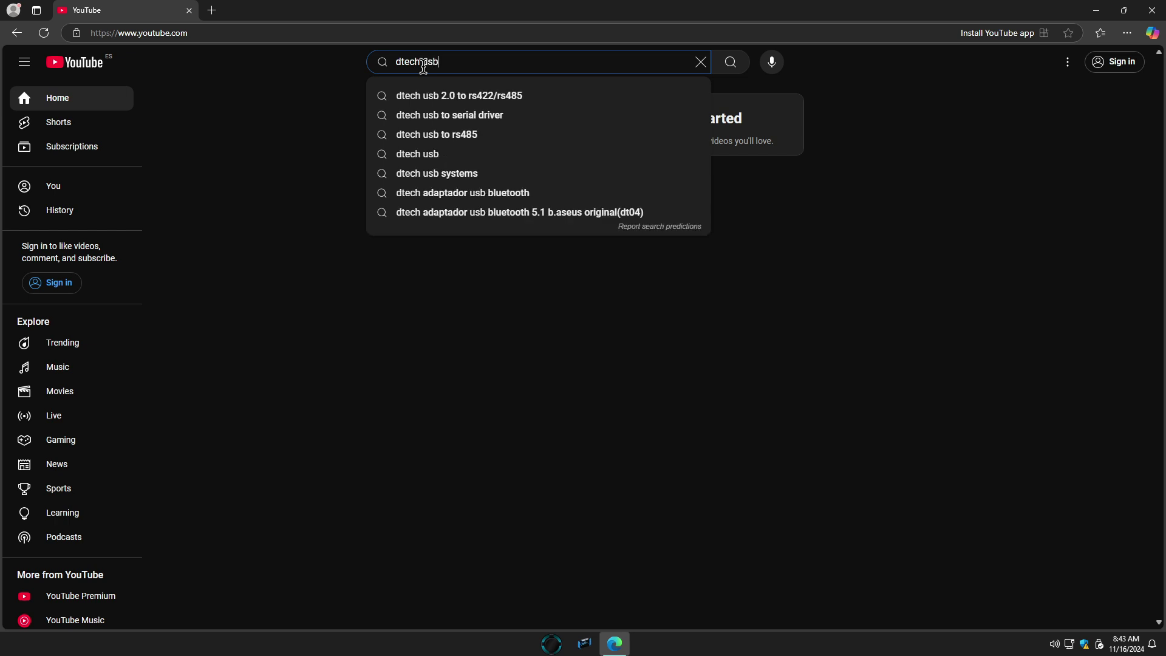
key(Return)
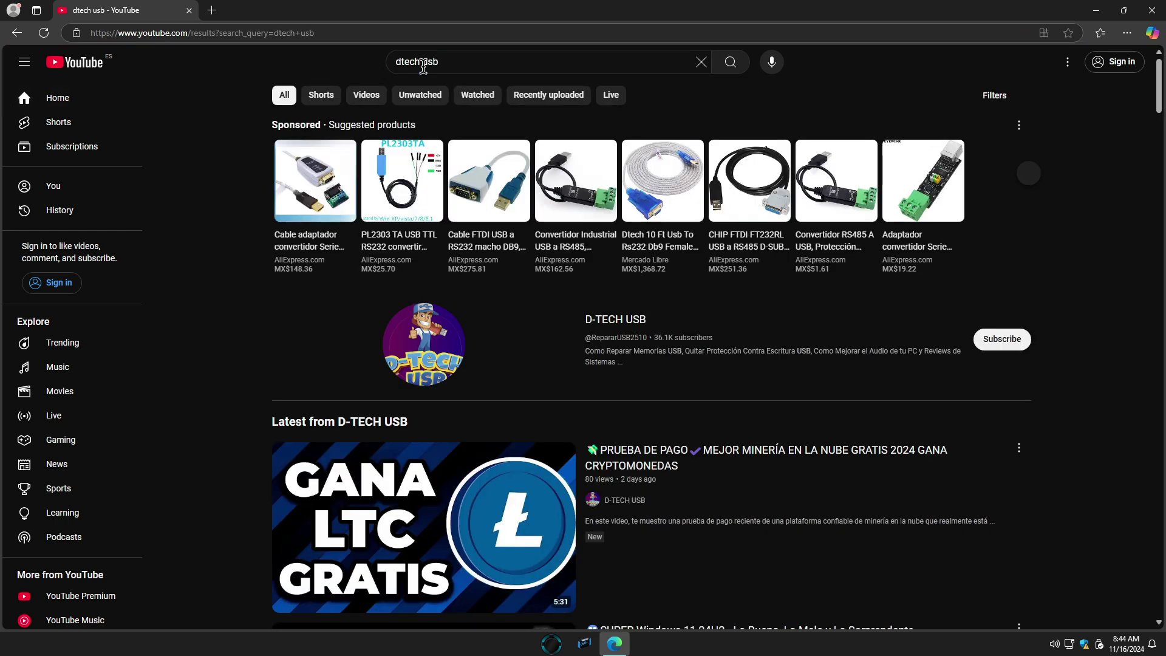
click(624, 327)
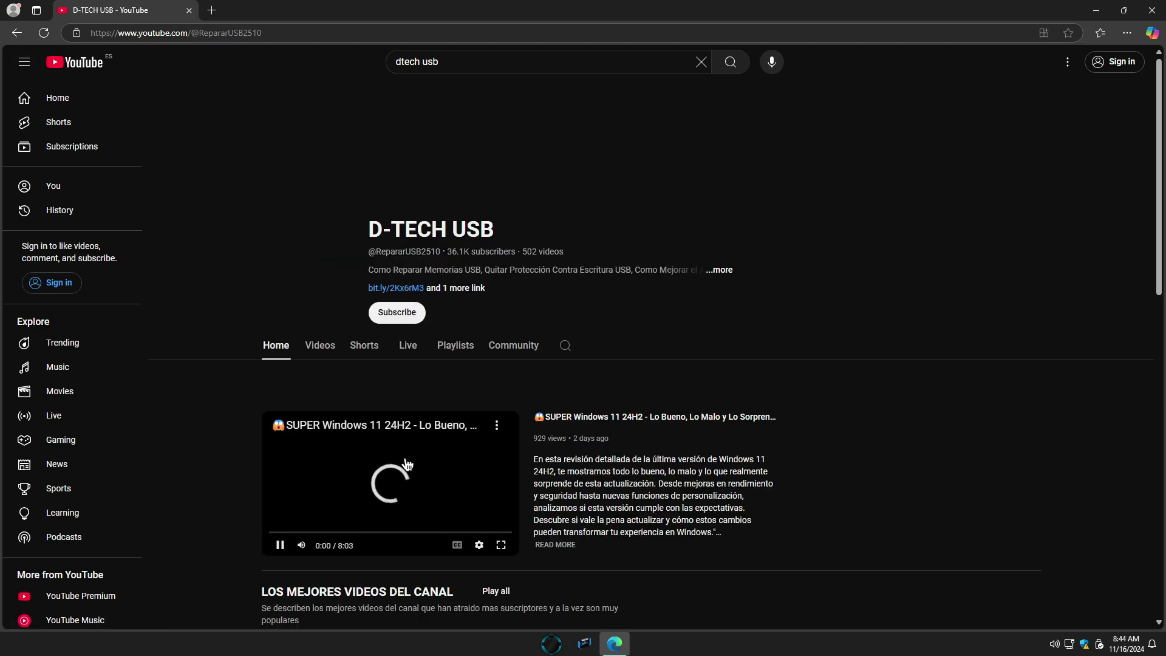
click(280, 544)
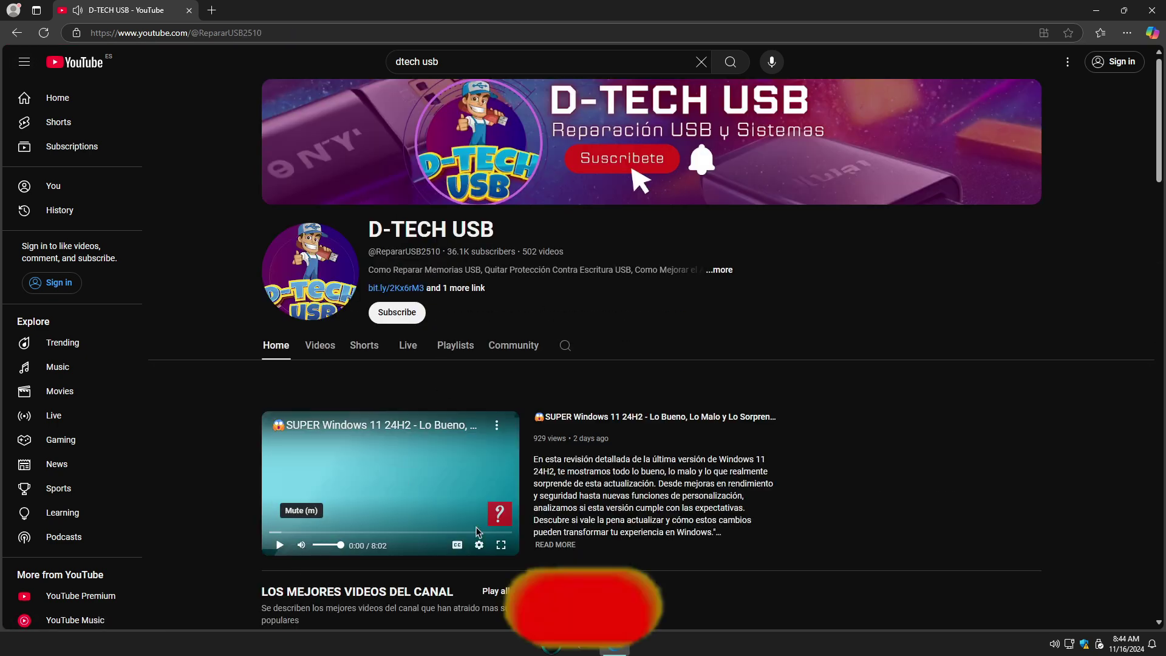
Browse the D-TECH USB channel's home page down through its playlists and return to the channel banner
scroll(911, 448, down, 7)
scroll(911, 448, down, 17)
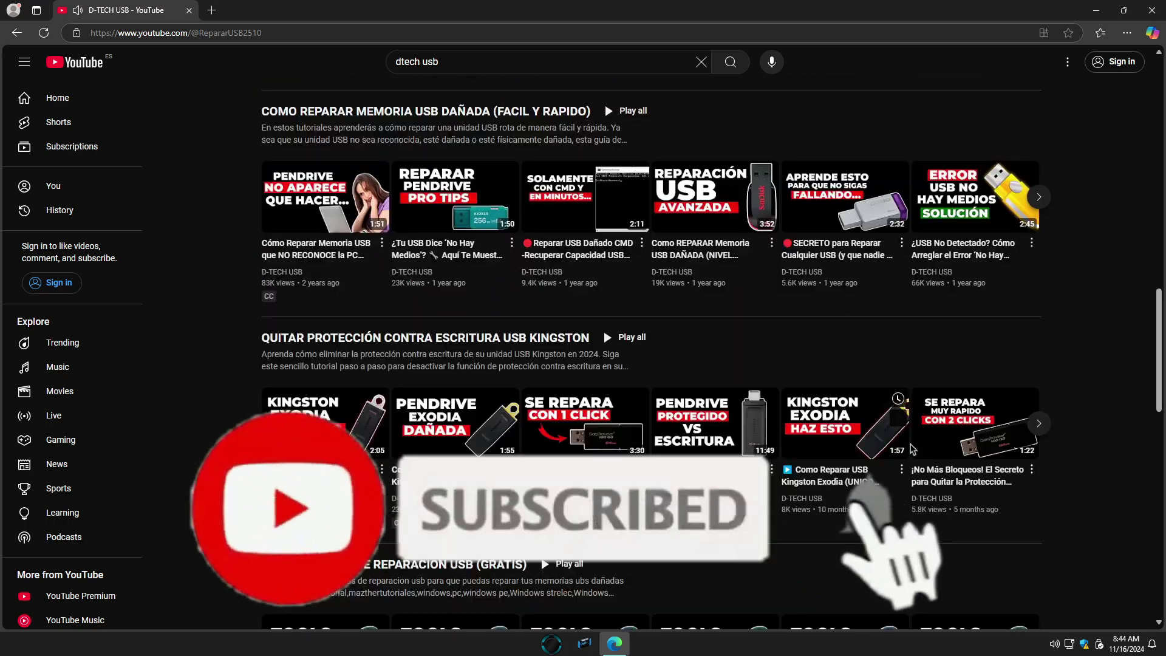
scroll(911, 448, down, 5)
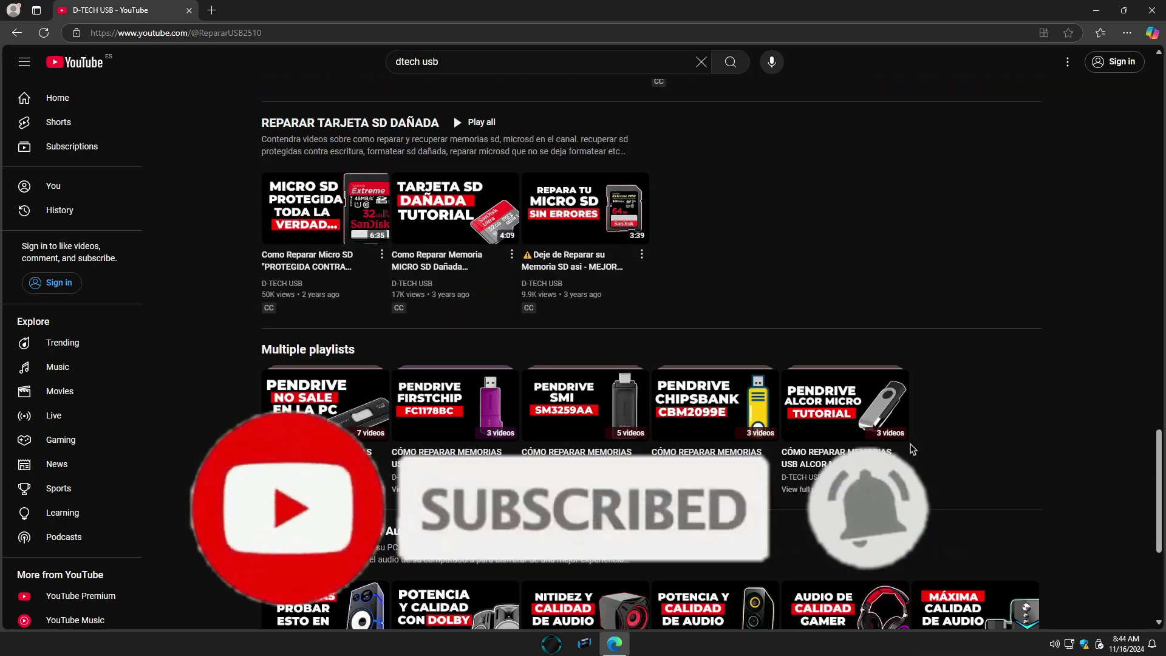
scroll(911, 448, up, 10)
scroll(910, 448, up, 20)
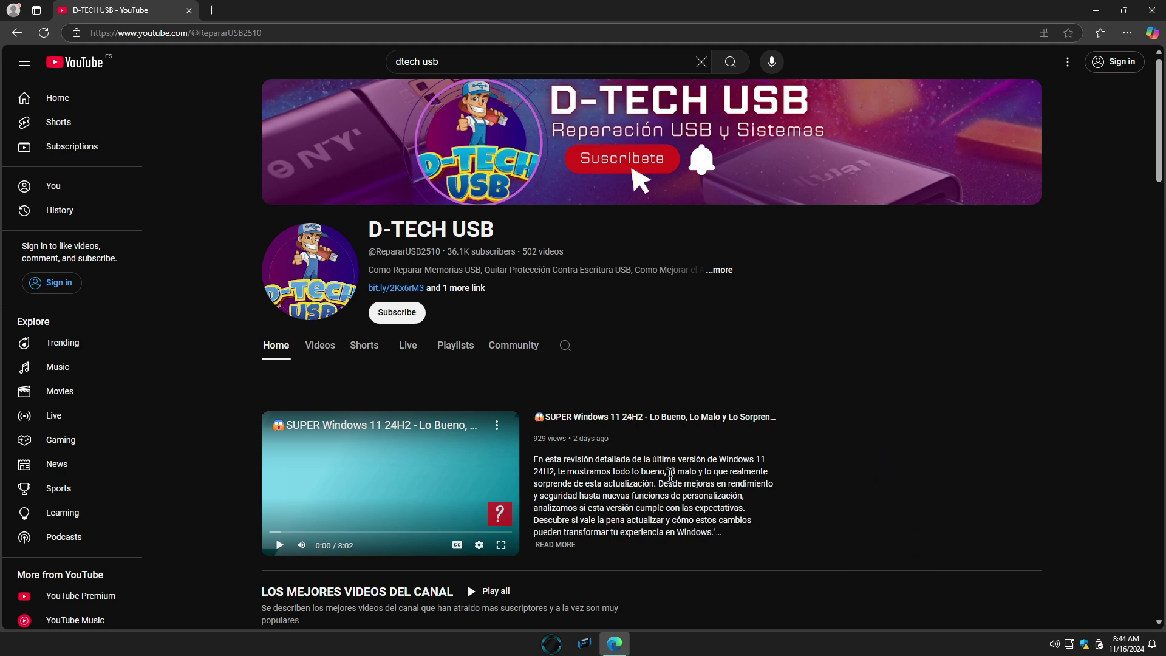
Search for "pexels" in a new tab, open the Pexels site, and close the search results tab
click(212, 11)
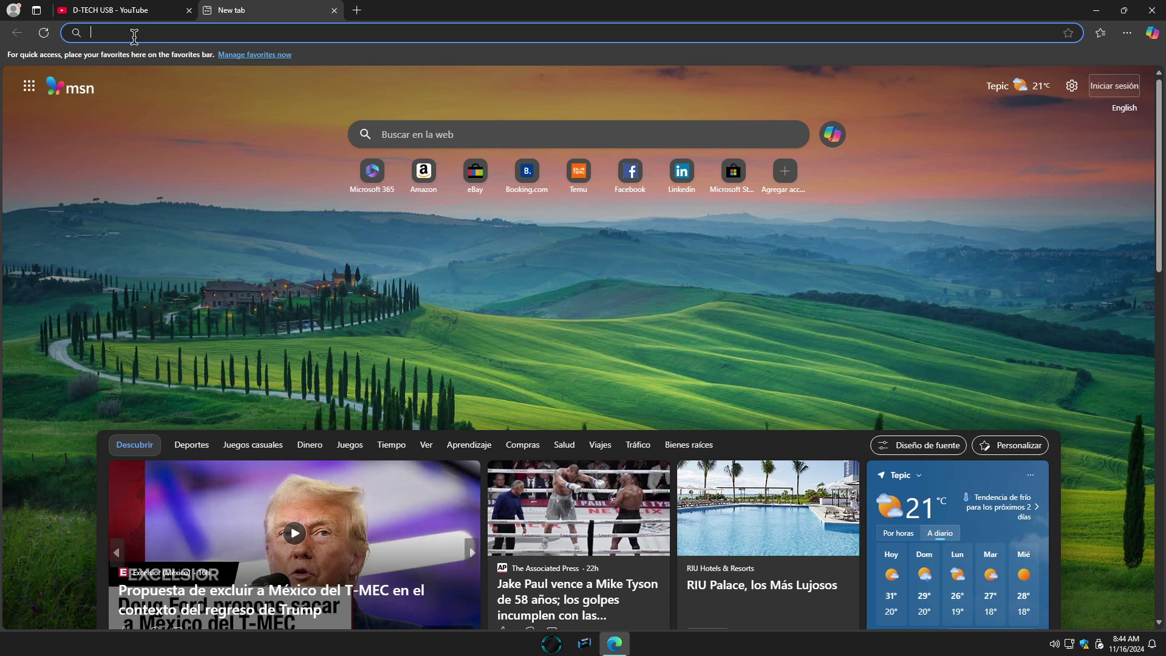
text(pexels)
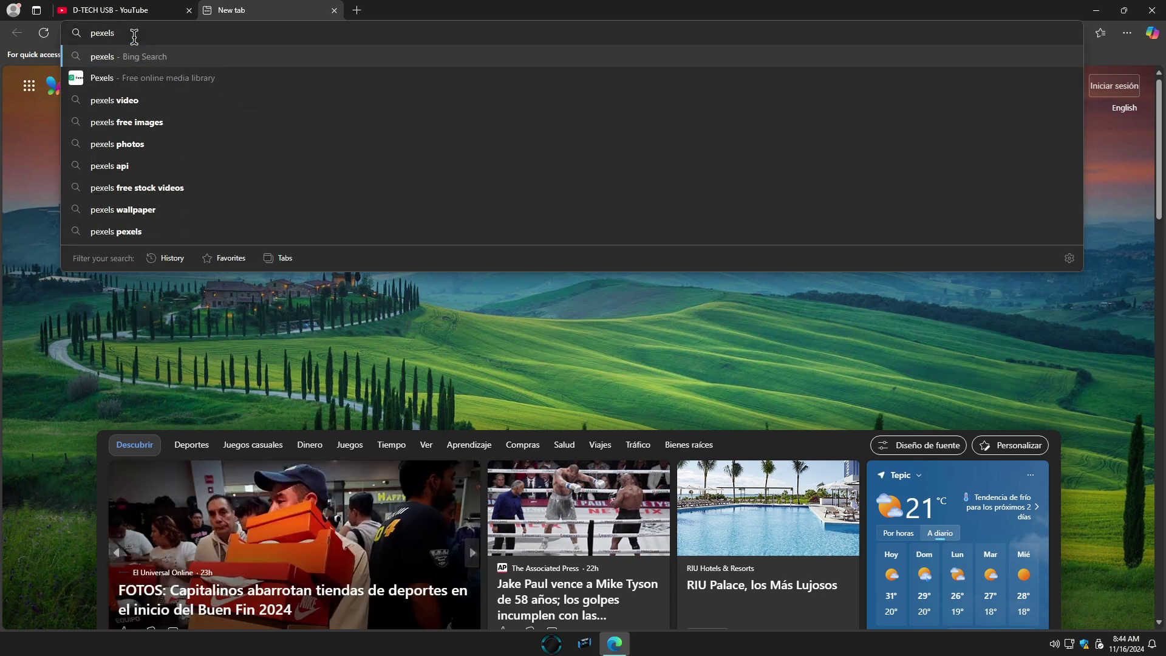
key(Return)
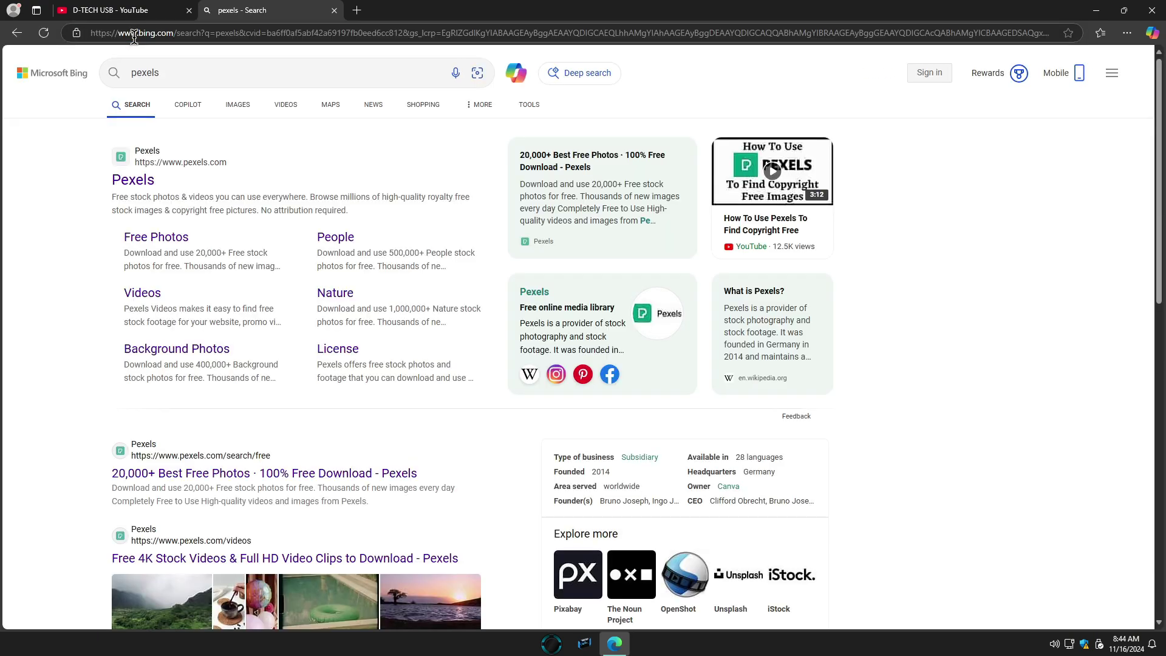
click(131, 179)
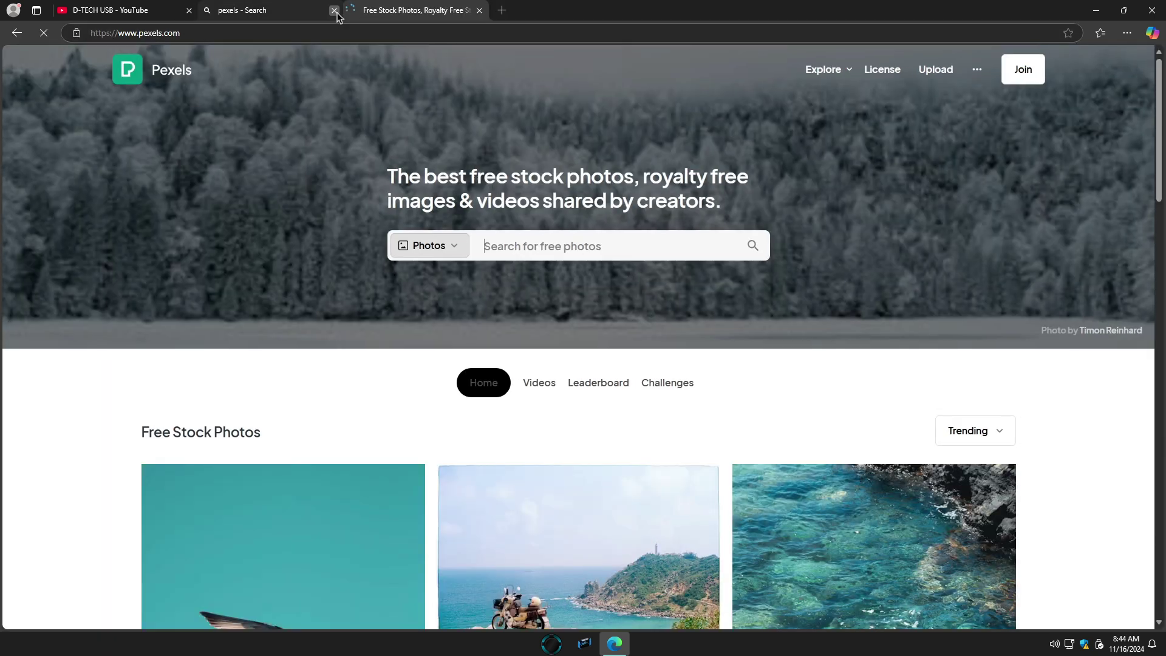
click(334, 10)
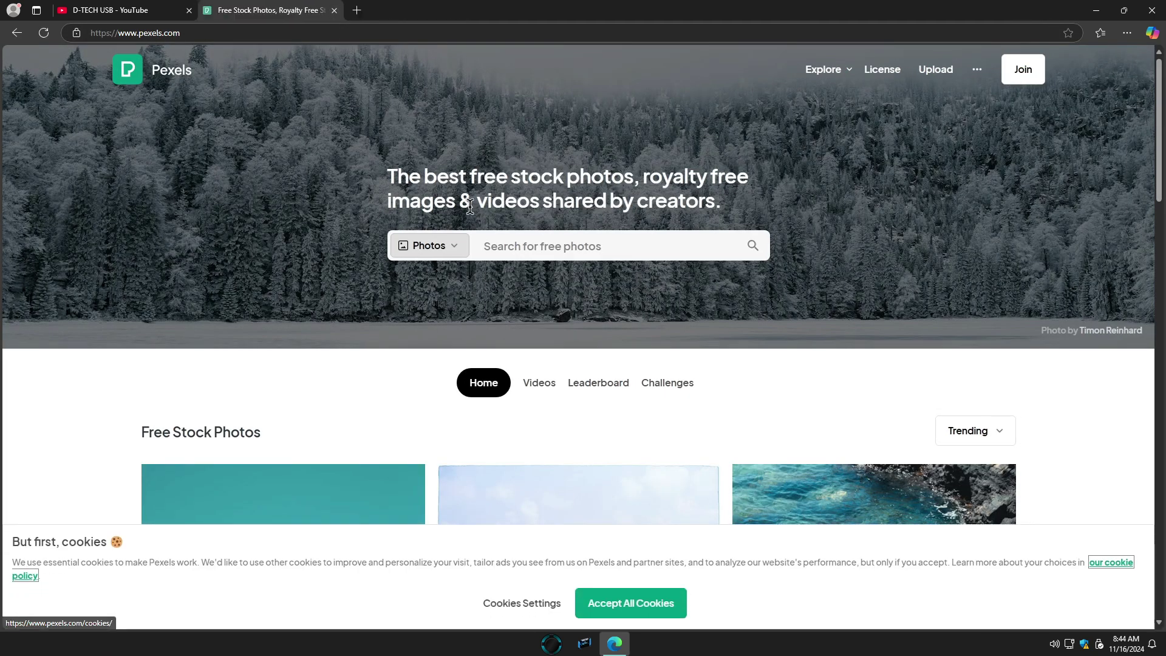
Browse the free stock photos on the Pexels home page to see how the images load
scroll(469, 207, down, 1)
scroll(469, 207, down, 20)
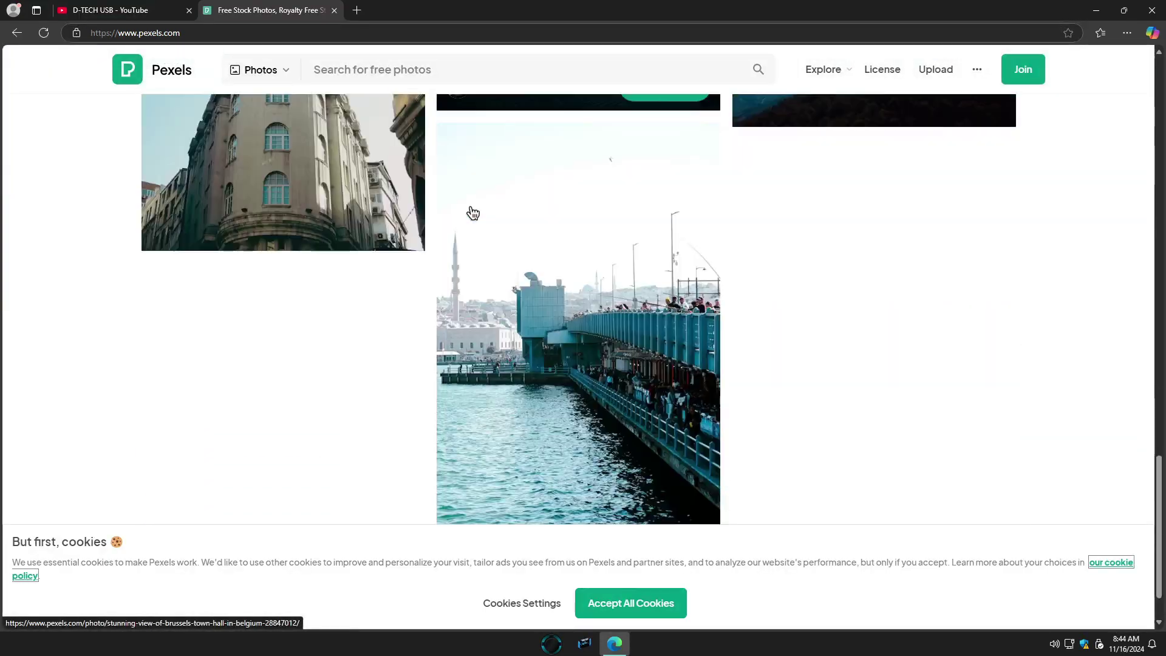
scroll(473, 212, down, 20)
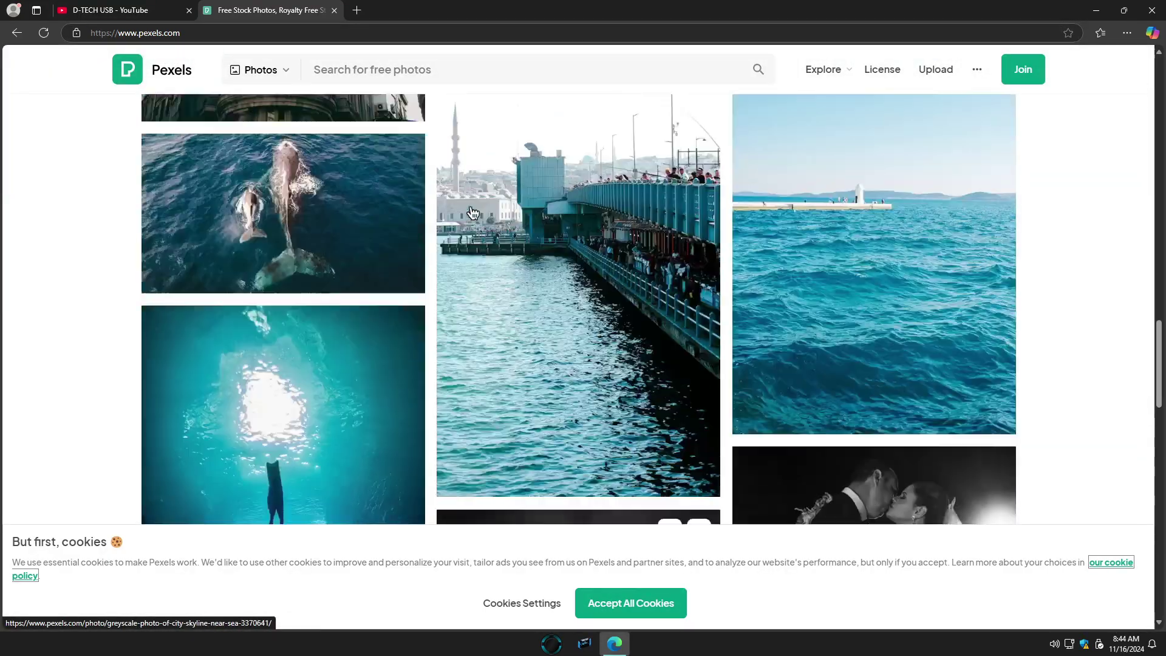
scroll(472, 212, up, 20)
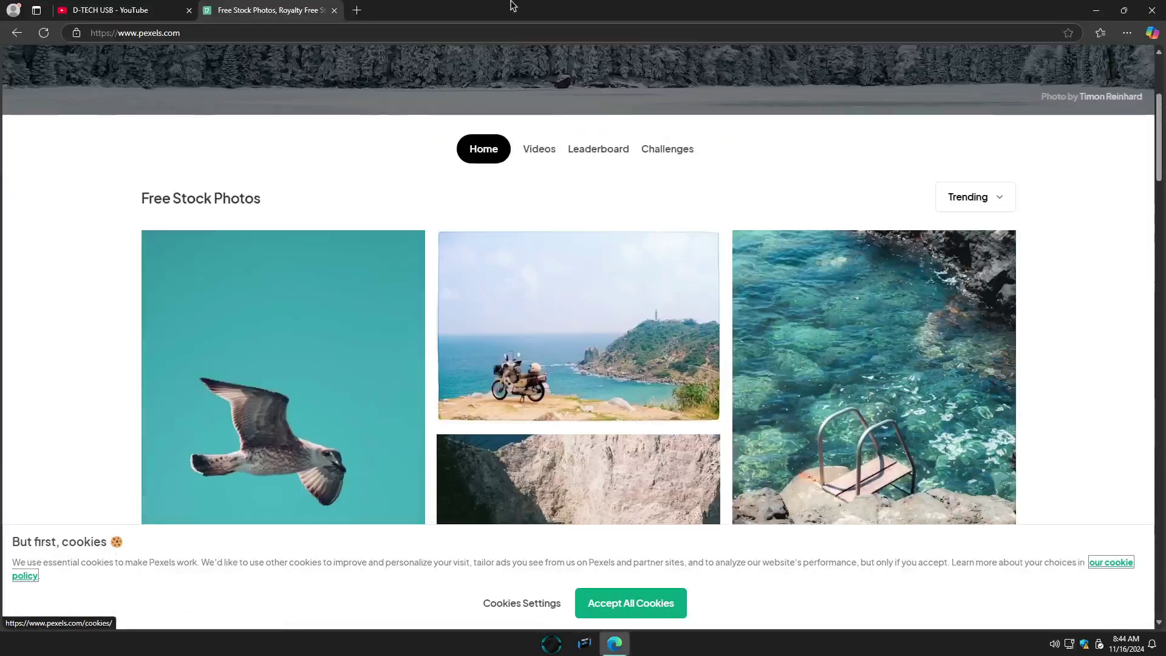
Search for "audionautix" in a new tab, open the AudionautiX site without keeping the search tab, and look over its home page
click(357, 10)
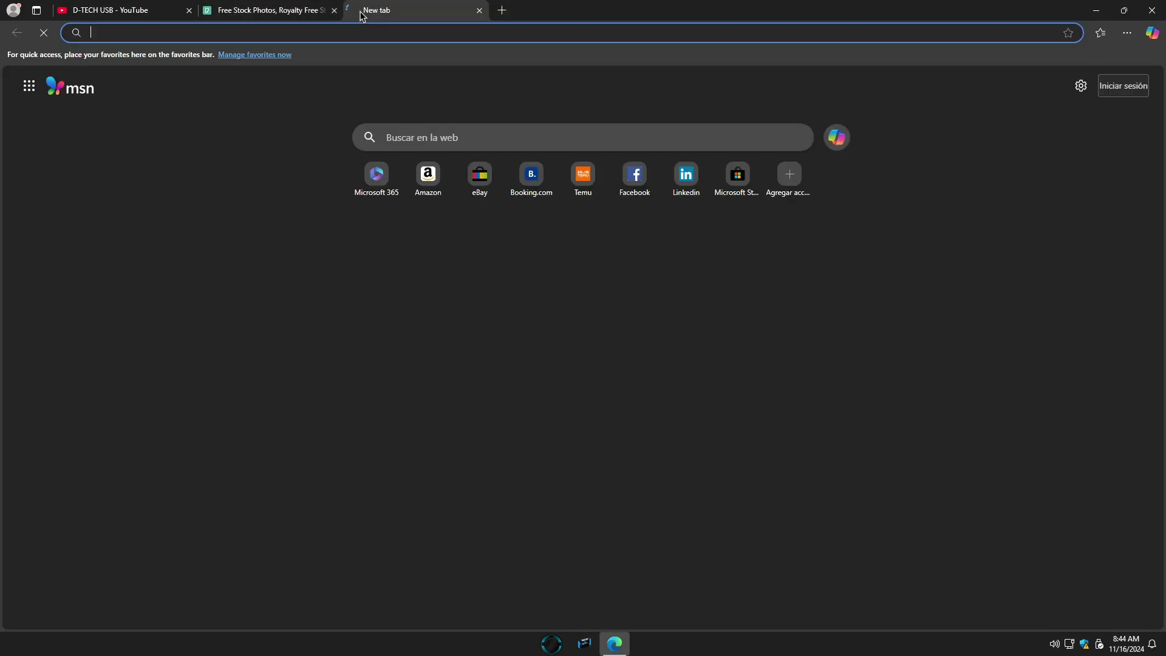
text(audio)
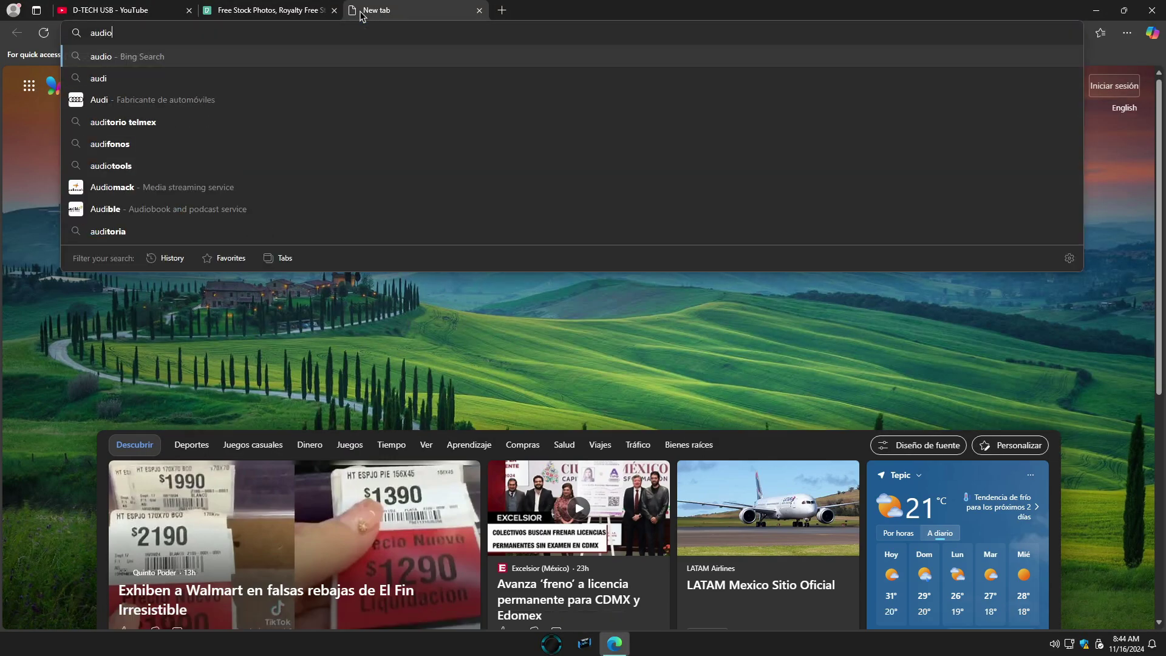
text(nautix)
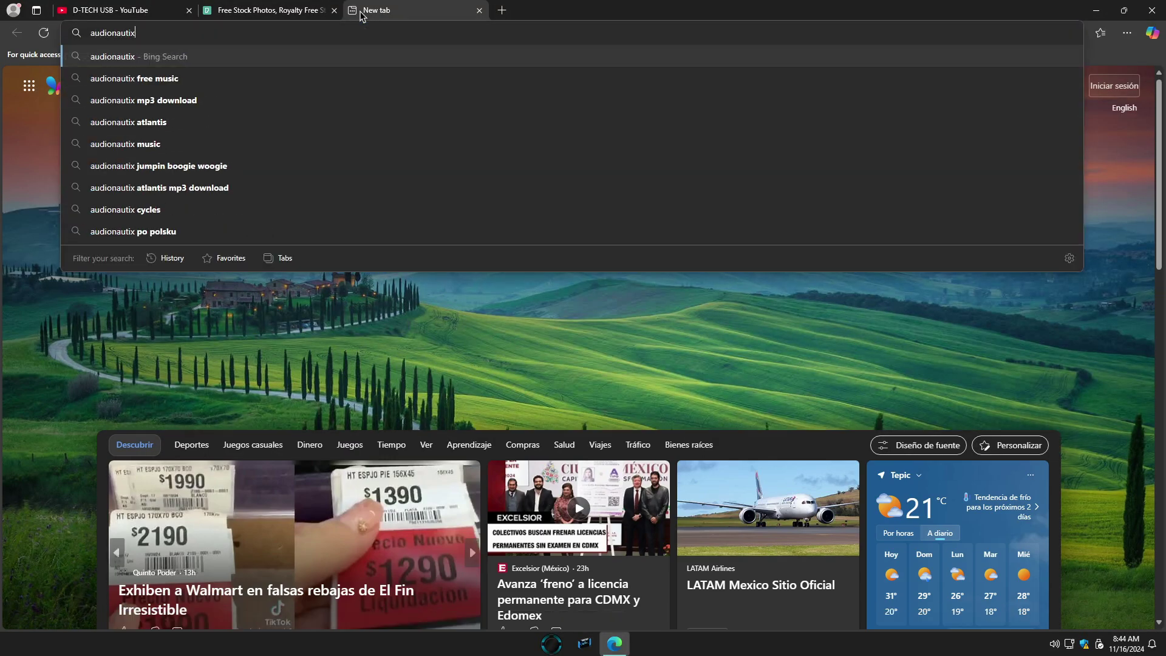
key(Return)
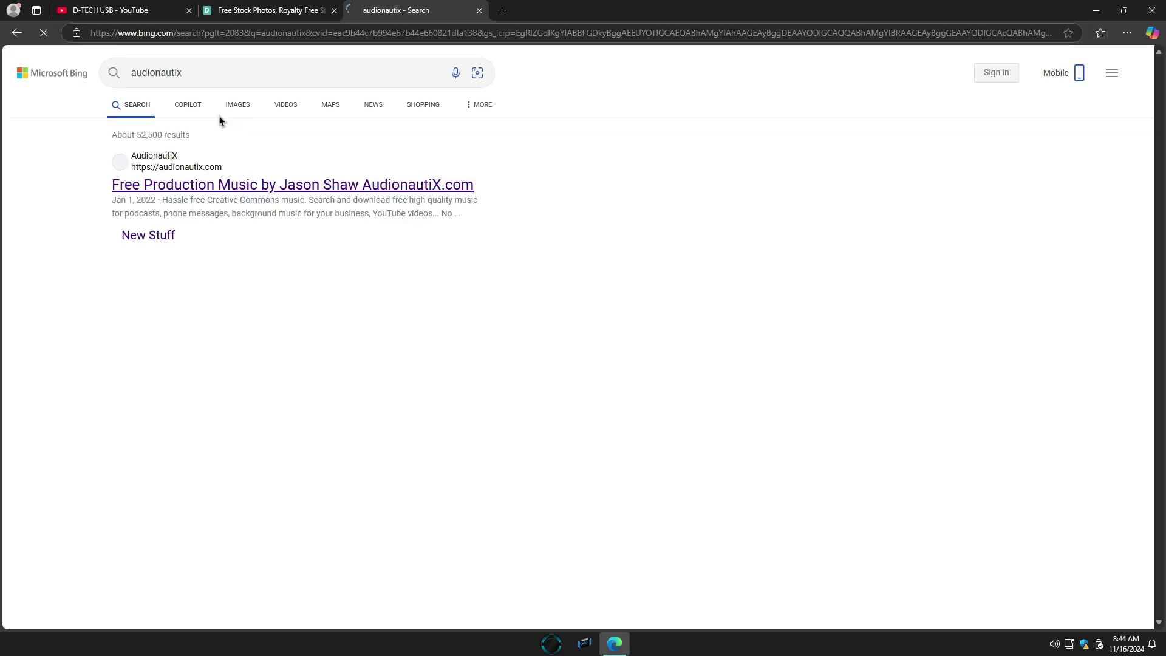
click(219, 185)
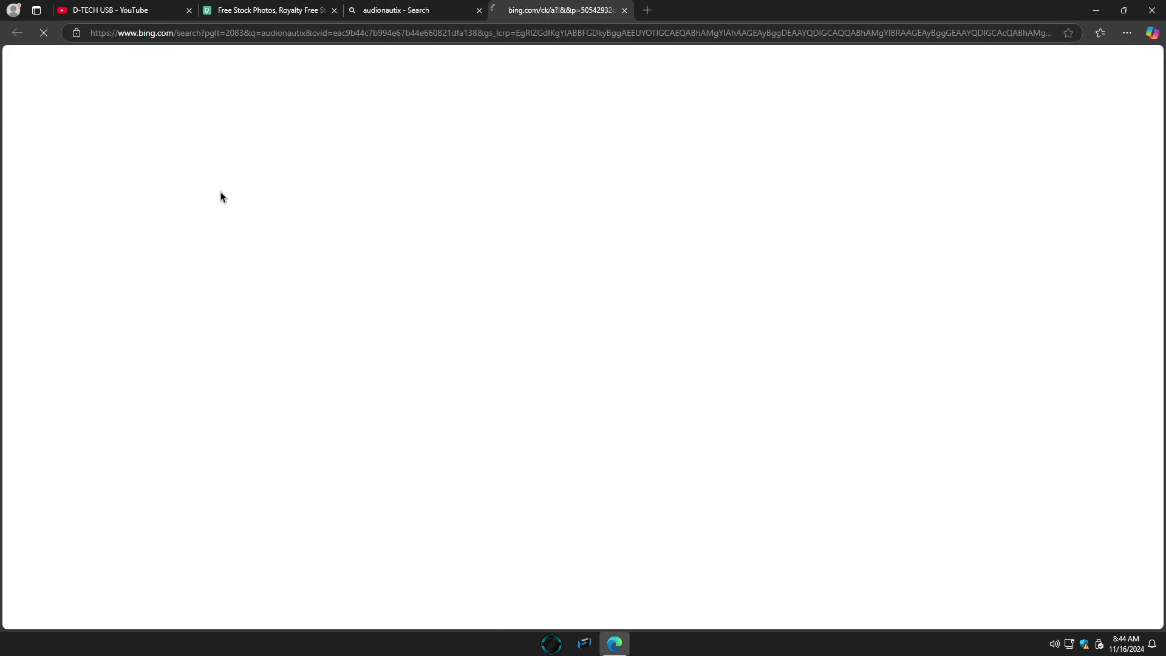
click(479, 11)
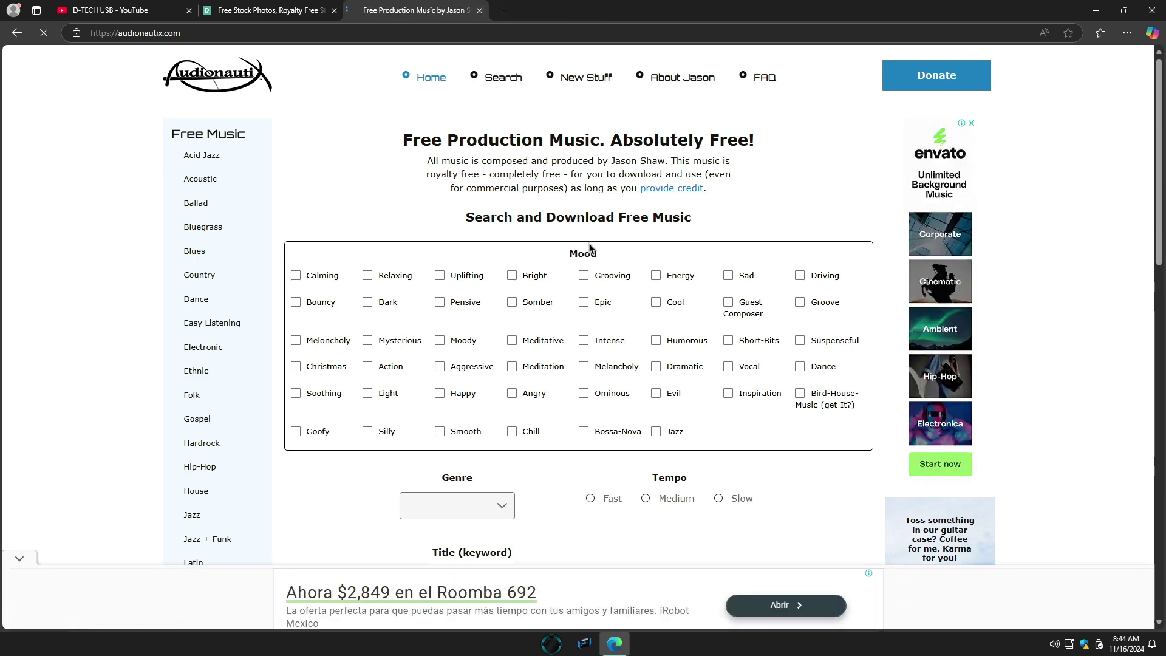
scroll(589, 248, down, 6)
scroll(589, 248, up, 6)
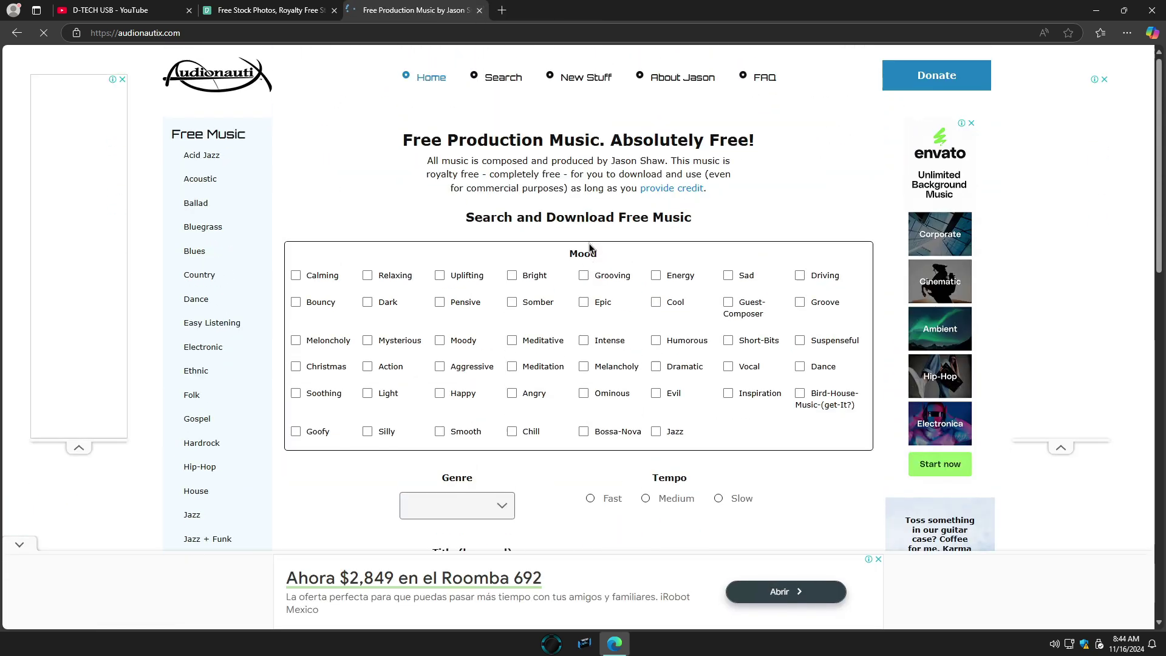
Minimize the browser to return to the desktop
click(1093, 12)
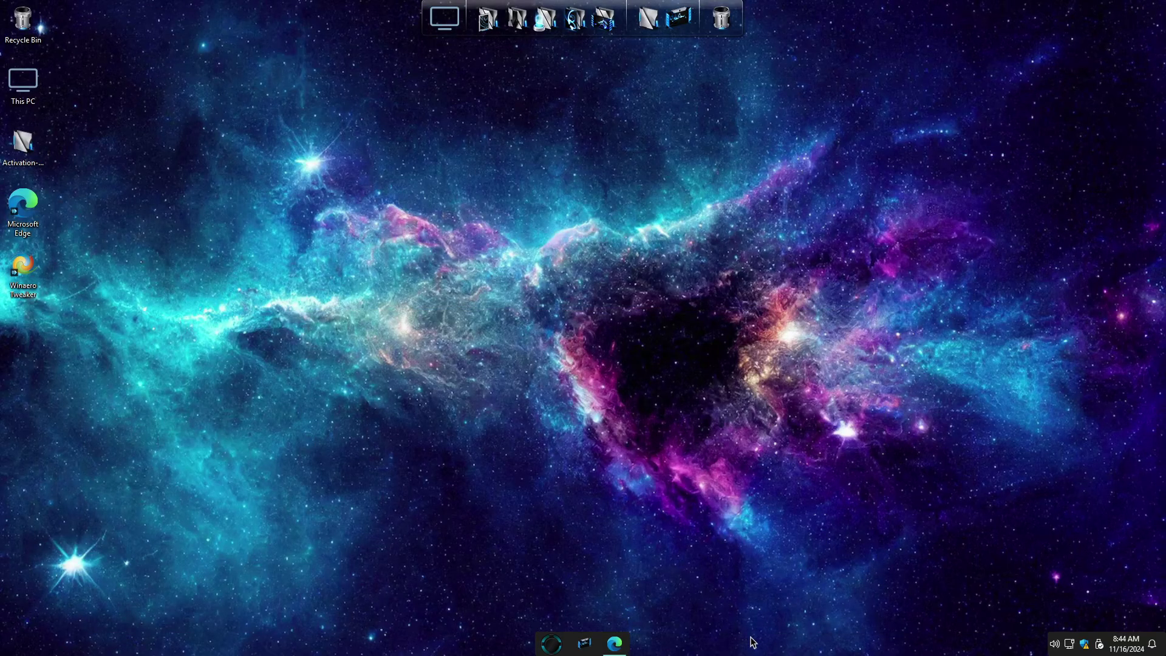
right_click(753, 641)
click(749, 637)
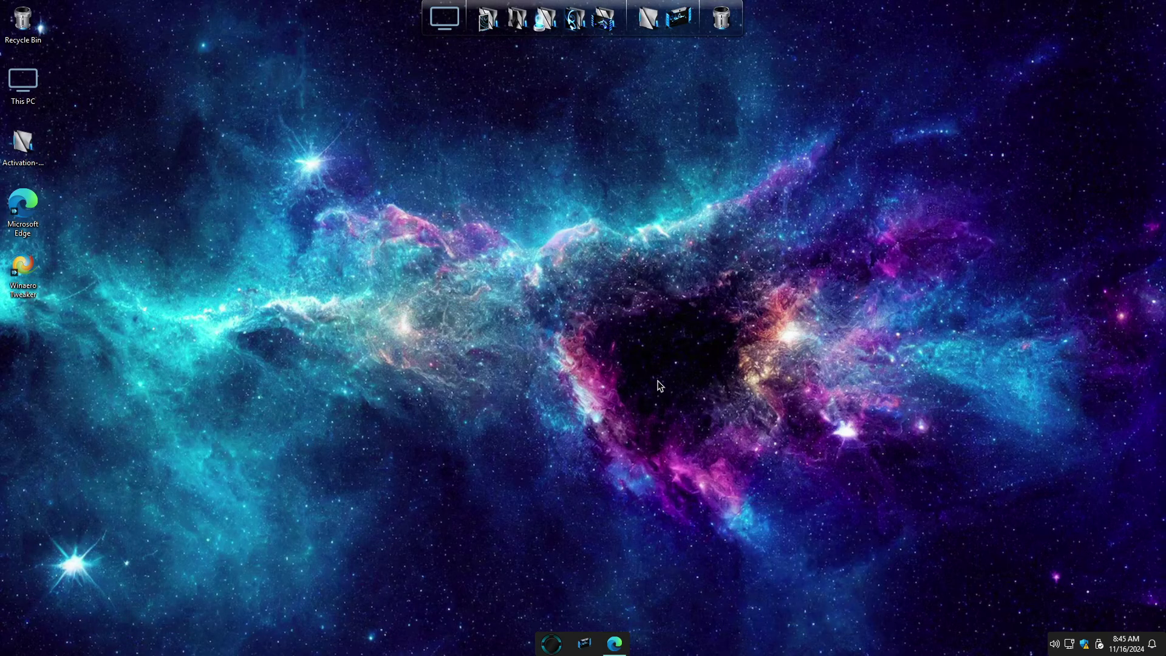